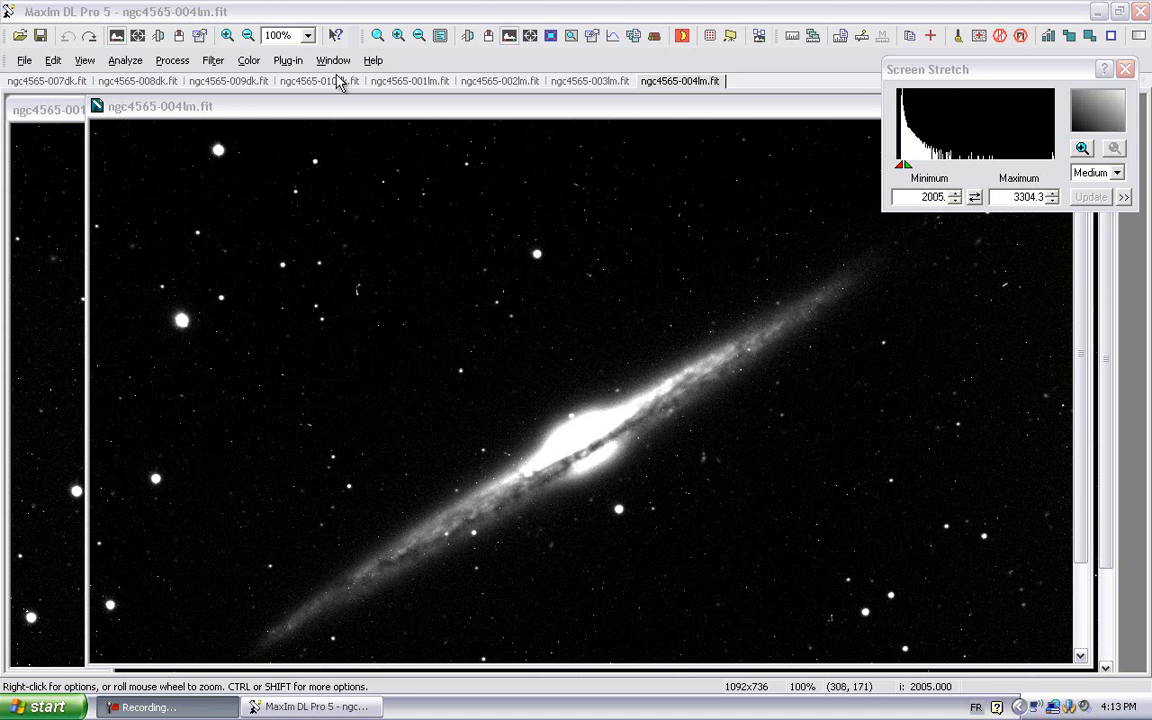
Step: Magnify the ngc4565-004lm.fit light frame to 200% and inspect the background around the galaxy for noise and artifacts
{"action": "left_click", "coordinate": [230, 38]}
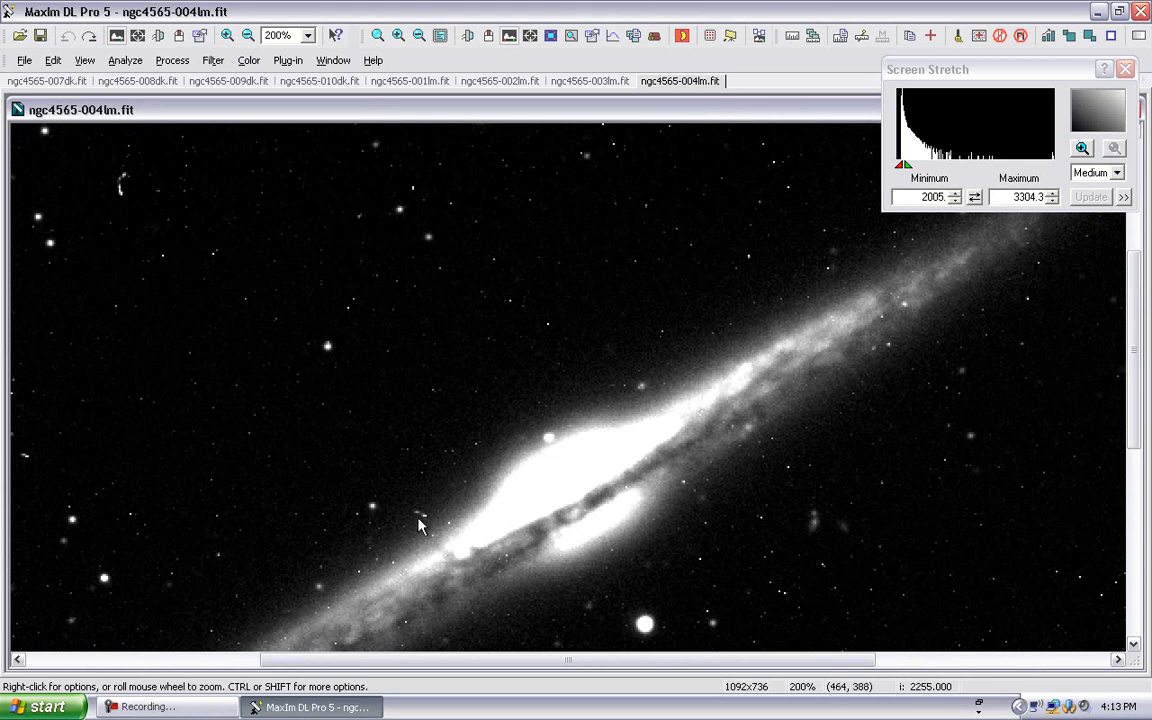
{"action": "left_click_drag", "start_coordinate": [442, 659], "coordinate": [335, 659]}
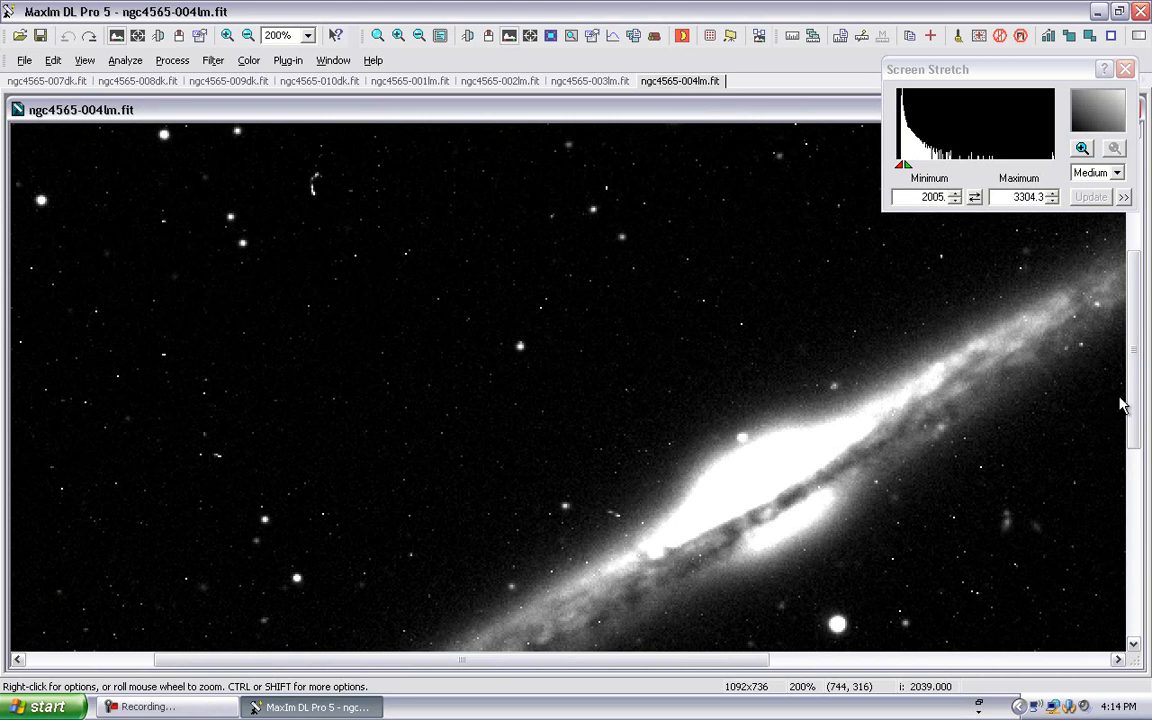
{"action": "left_click_drag", "start_coordinate": [1131, 400], "coordinate": [1131, 363]}
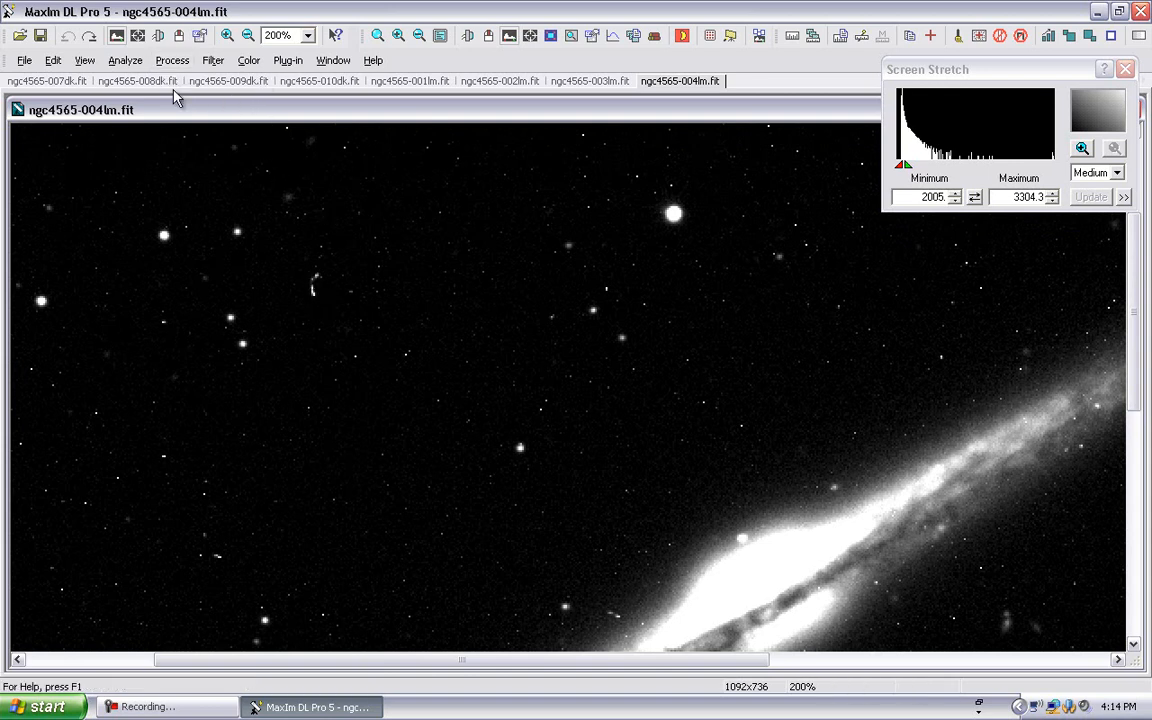
Step: Inspect the ngc4565-009dk.fit dark frame, the ngc4565-001lm.fit light frame and the ngc4565-008dk.fit dark frame
{"action": "left_click", "coordinate": [227, 84]}
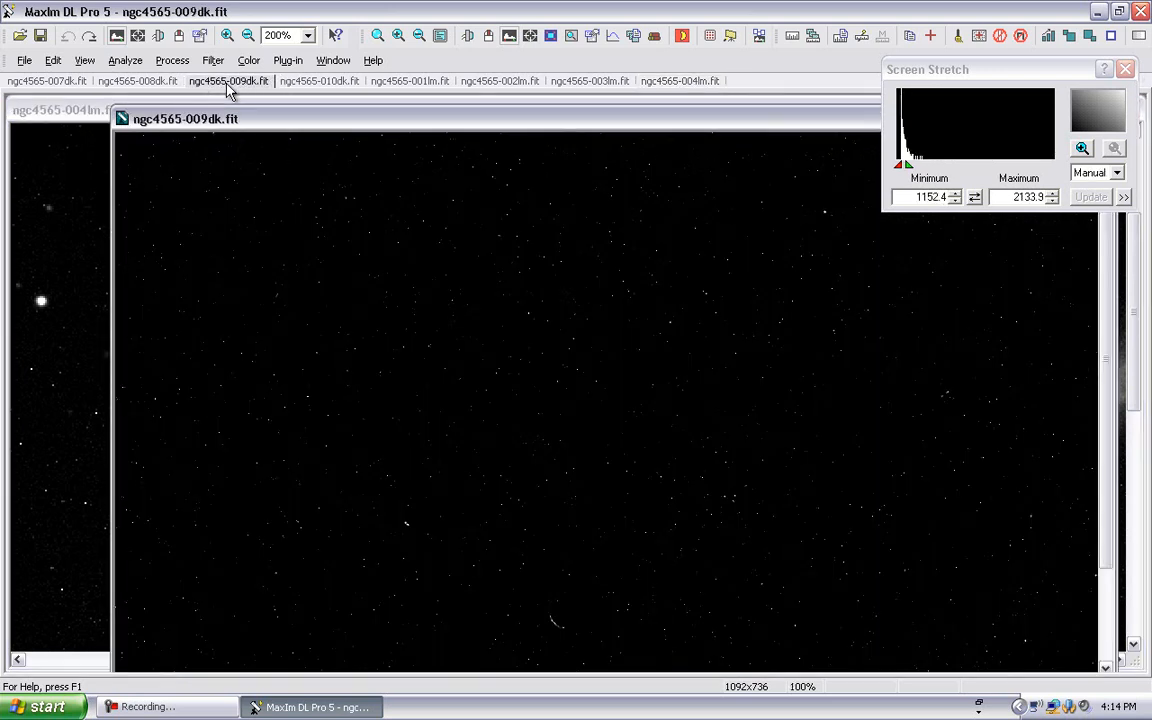
{"action": "left_click_drag", "start_coordinate": [1102, 400], "coordinate": [1110, 499]}
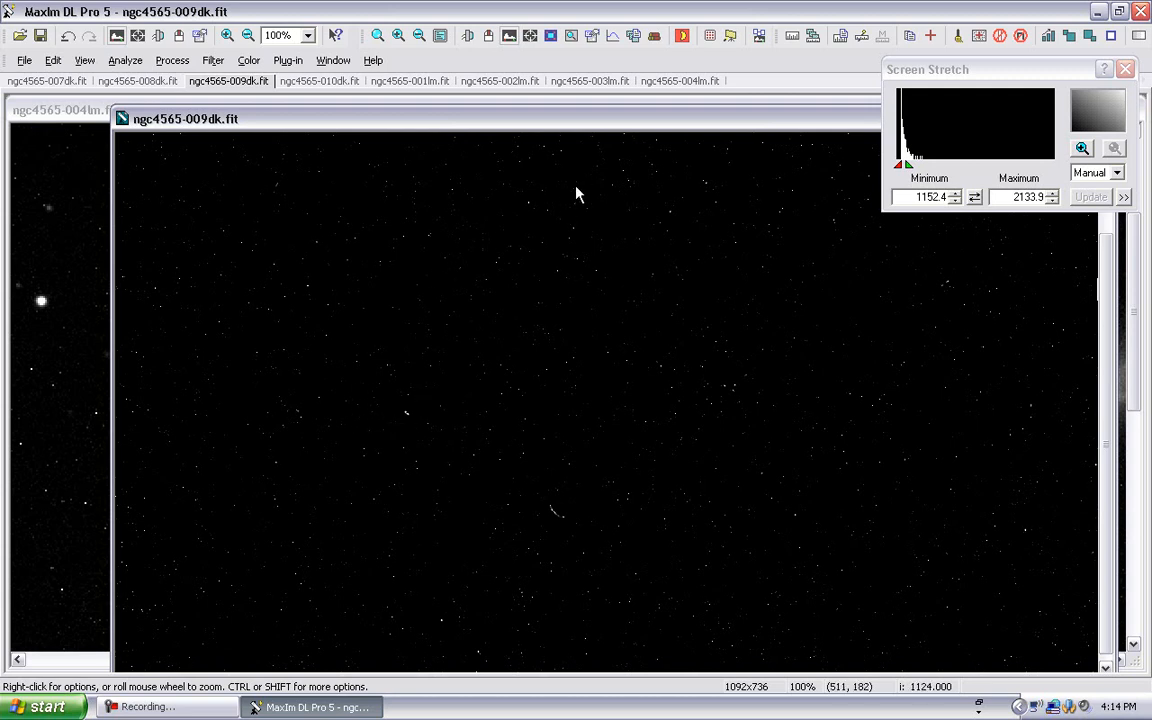
{"action": "left_click", "coordinate": [393, 86]}
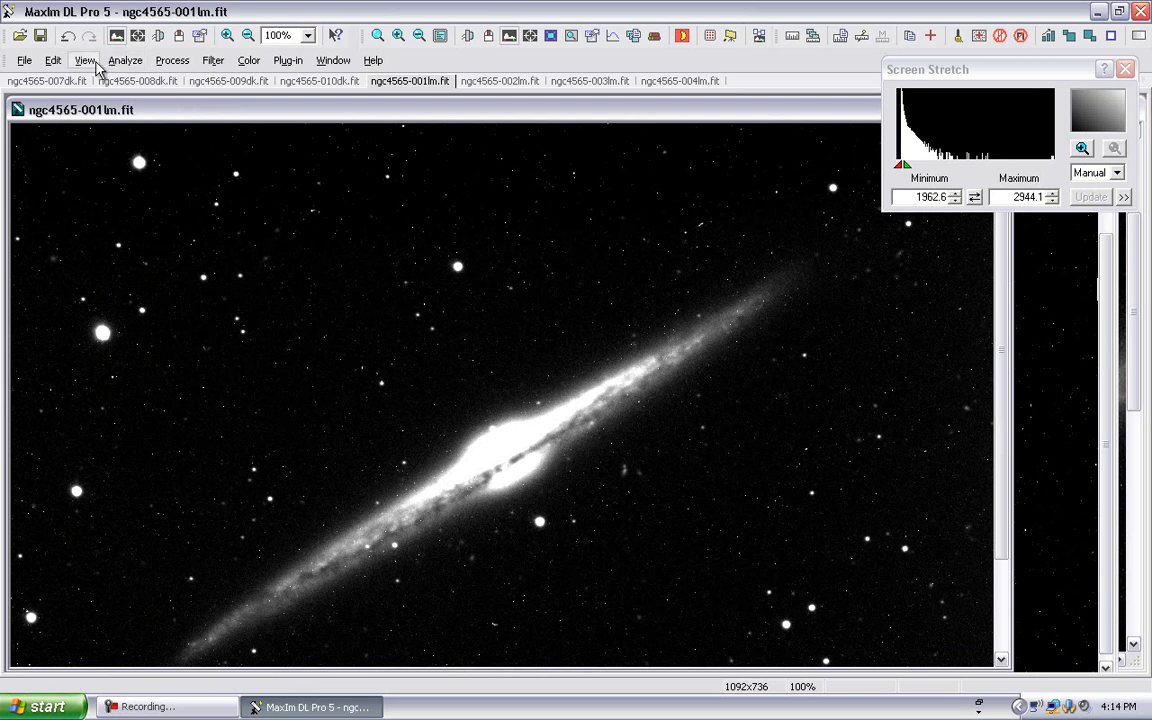
{"action": "left_click", "coordinate": [114, 86]}
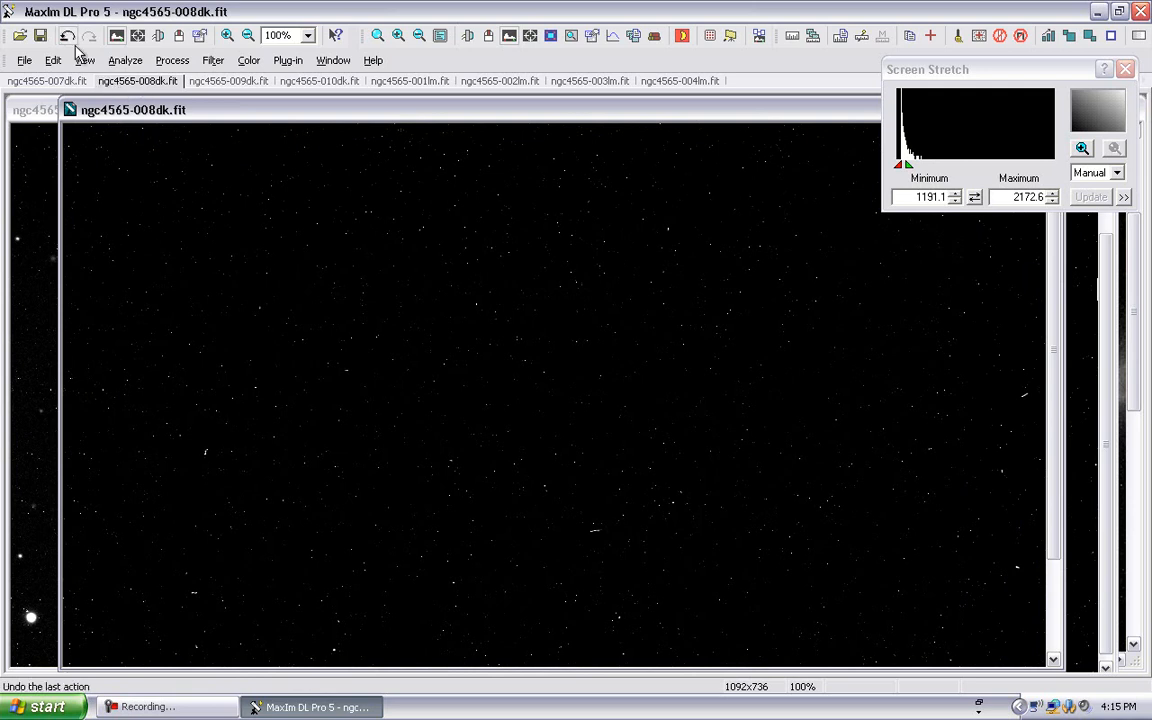
Step: Create an animation from all the open ngc4565 light frames (001lm to 004lm) and dark frames (007dk to 010dk)
{"action": "left_click", "coordinate": [84, 61]}
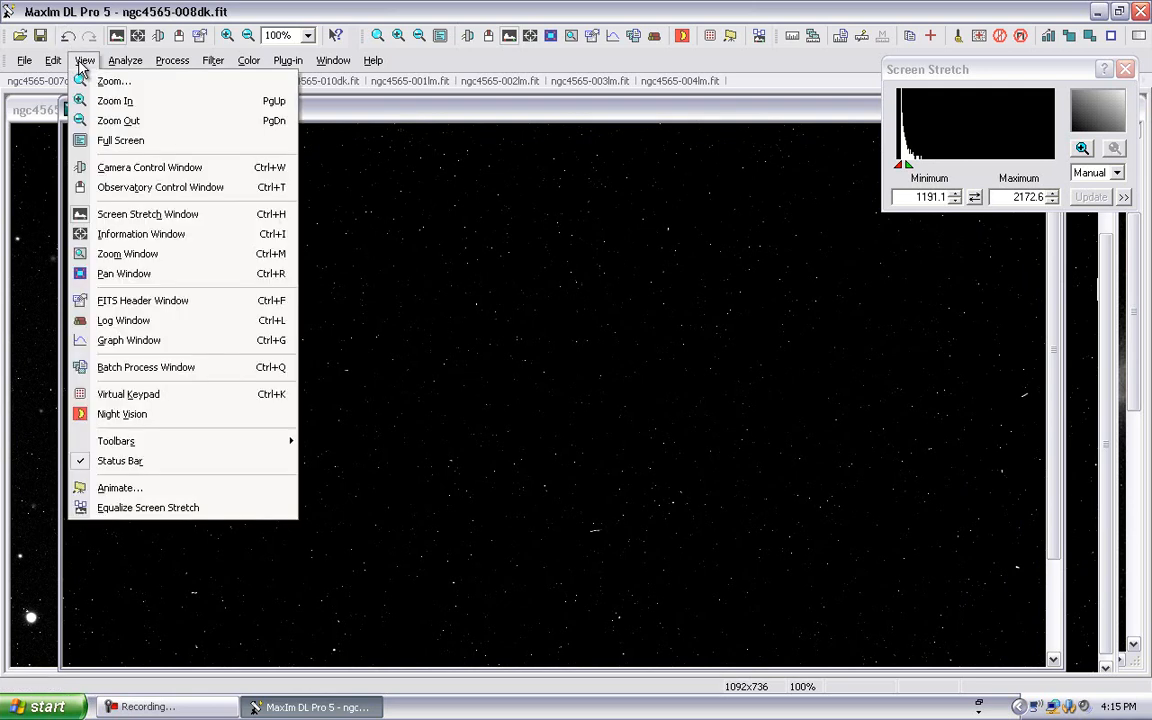
{"action": "left_click", "coordinate": [116, 489]}
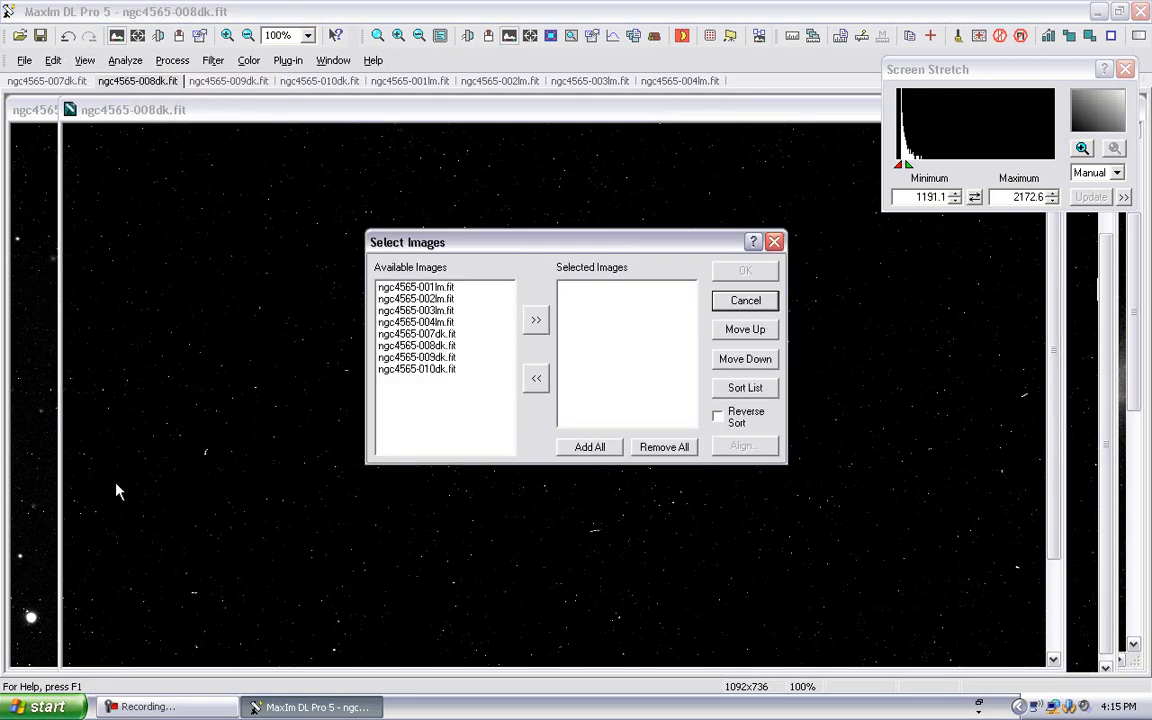
{"action": "left_click", "coordinate": [420, 288]}
{"action": "left_click", "coordinate": [430, 323], "text": "shift"}
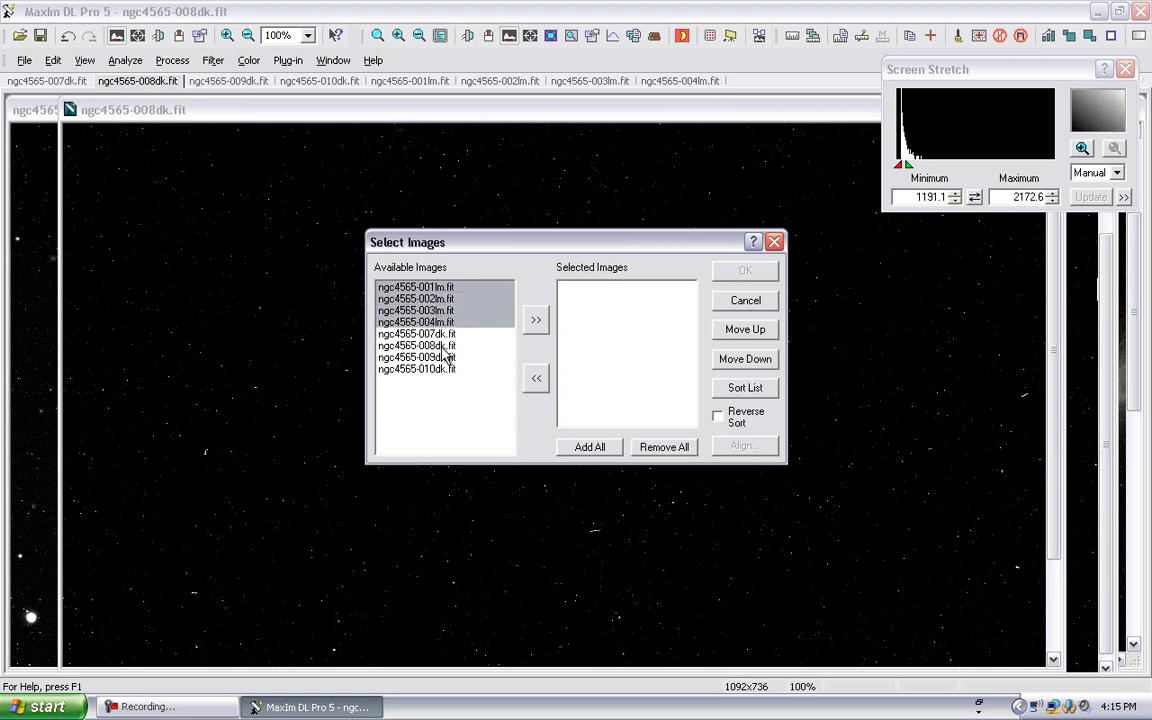
{"action": "left_click", "coordinate": [444, 346]}
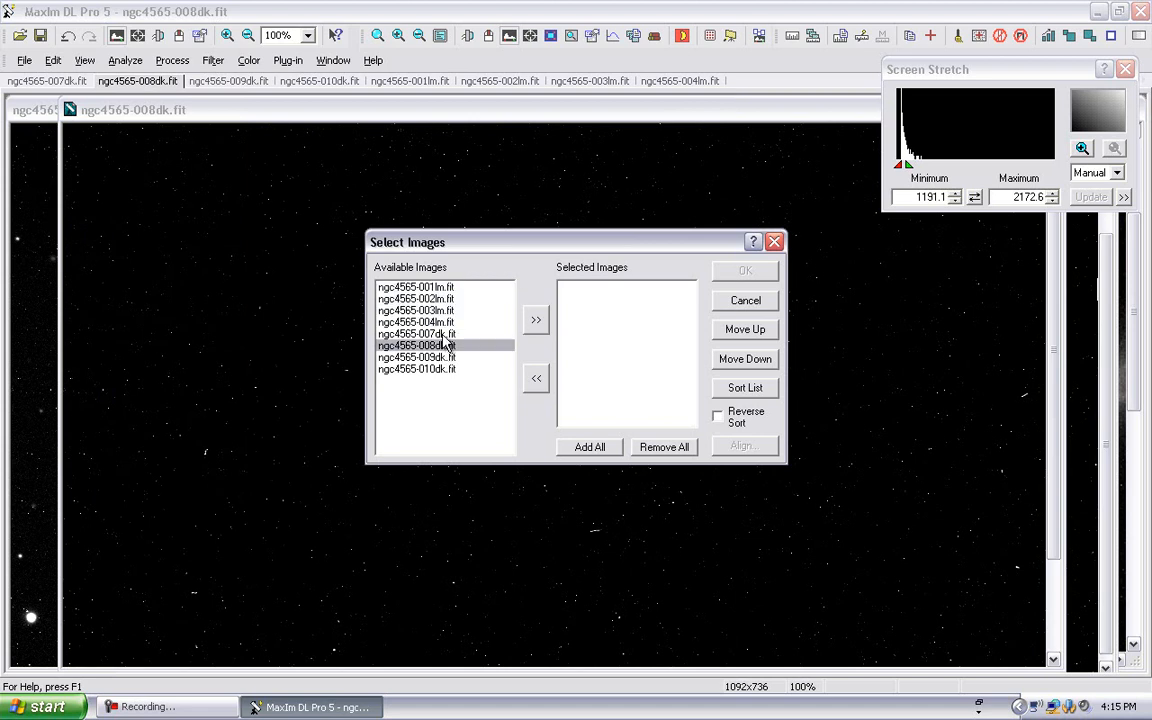
{"action": "left_click", "coordinate": [443, 336]}
{"action": "left_click", "coordinate": [443, 372], "text": "shift"}
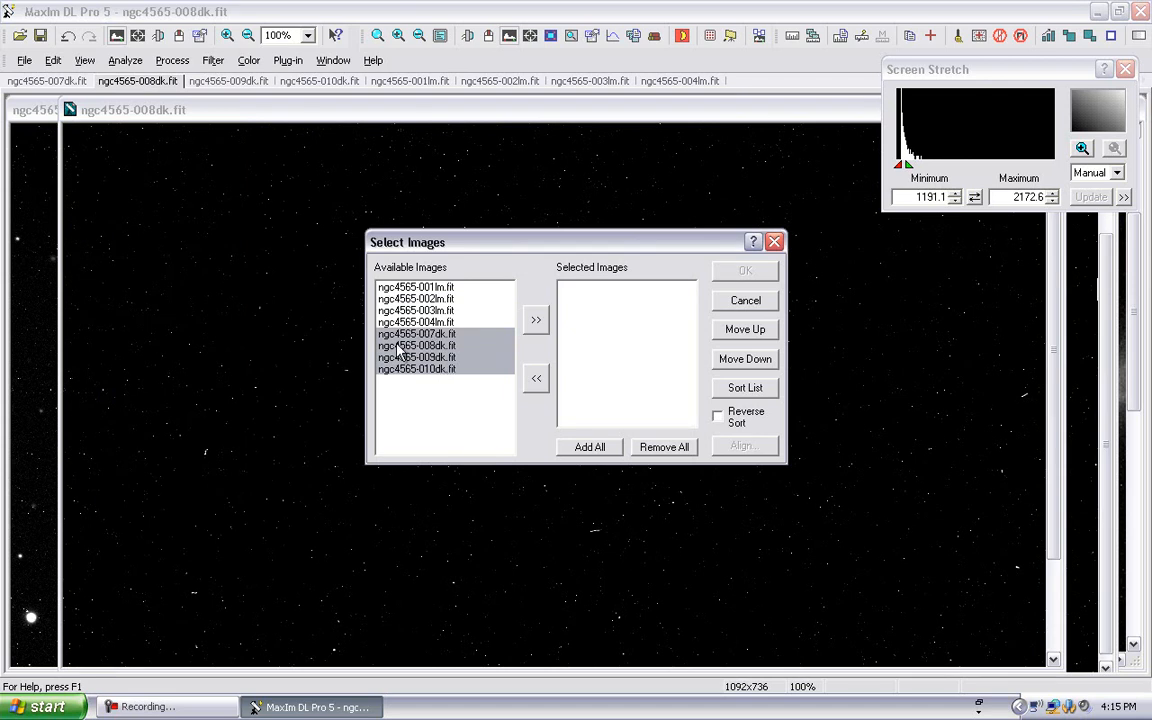
{"action": "left_click", "coordinate": [585, 447]}
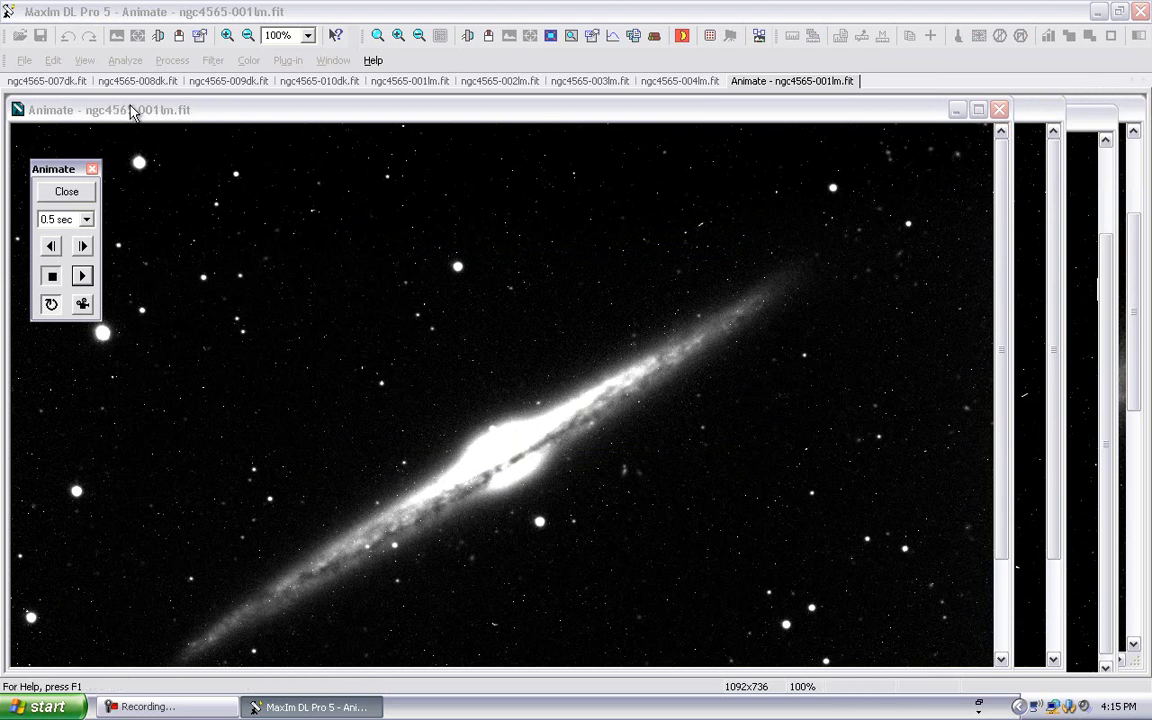
Step: Compare the light and dark frames by stepping through the animation and playing it at 0.5 sec per frame, and close it
{"action": "left_click", "coordinate": [82, 247]}
{"action": "left_click", "coordinate": [80, 246]}
{"action": "left_click", "coordinate": [81, 246]}
{"action": "left_click", "coordinate": [84, 246]}
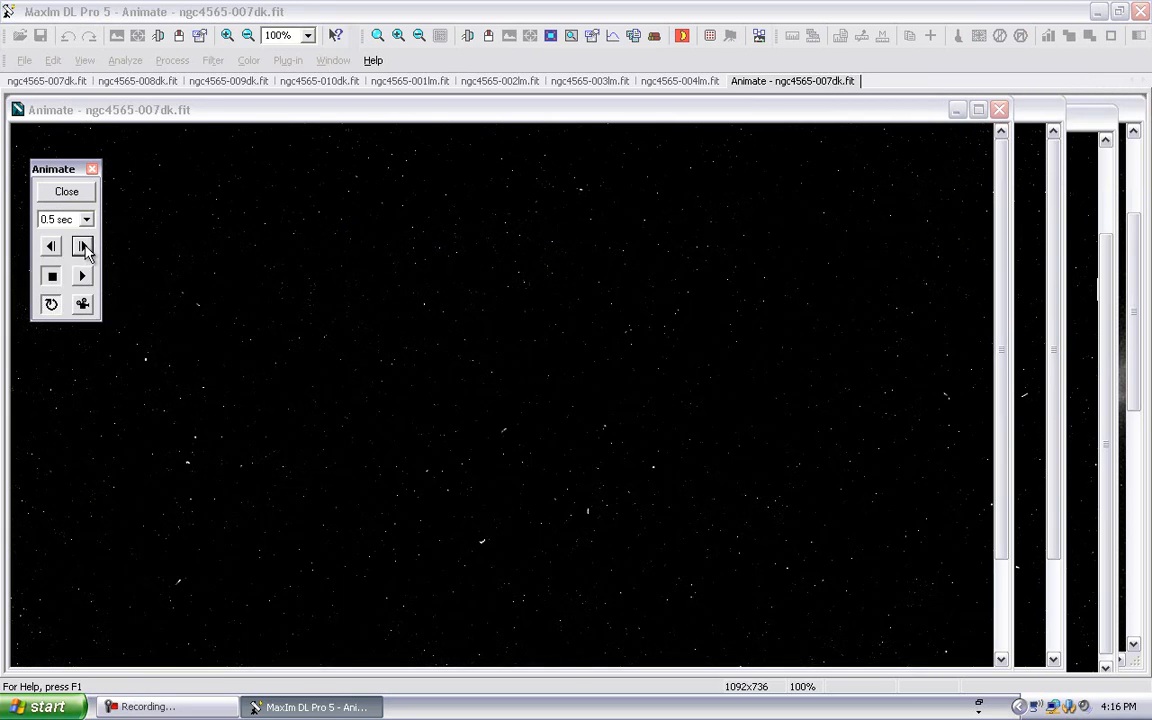
{"action": "left_click", "coordinate": [84, 247]}
{"action": "left_click", "coordinate": [84, 248]}
{"action": "left_click", "coordinate": [84, 248]}
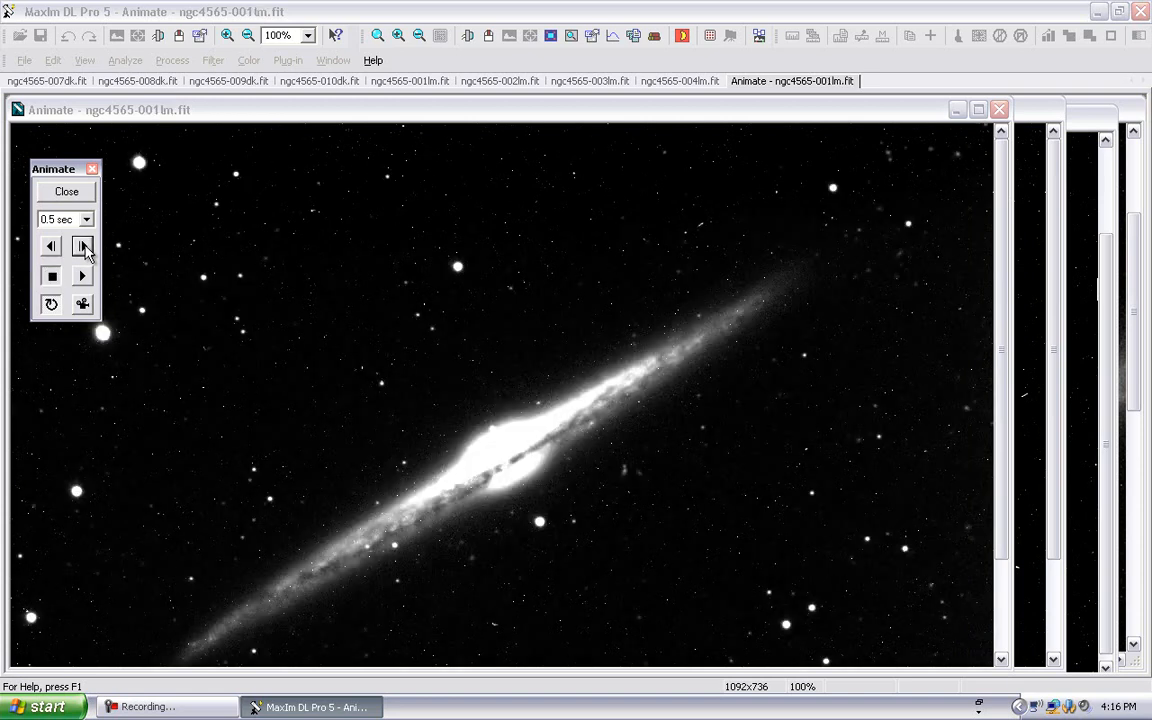
{"action": "left_click", "coordinate": [84, 248]}
{"action": "left_click", "coordinate": [84, 248]}
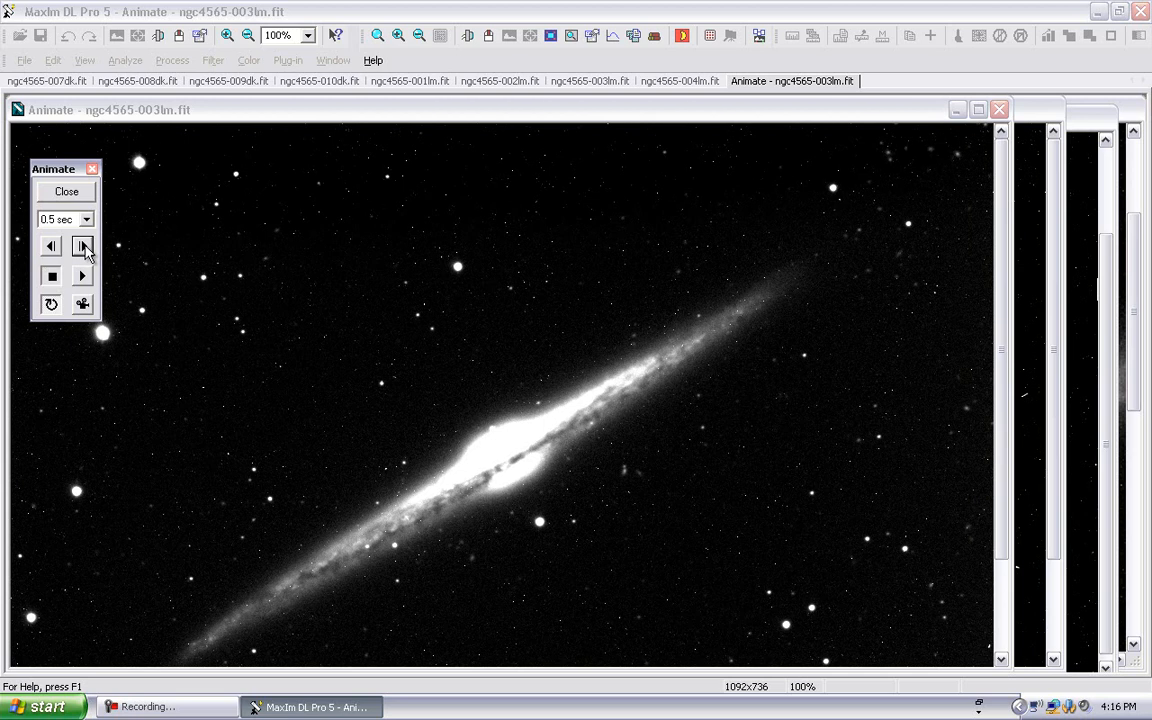
{"action": "left_click", "coordinate": [84, 248]}
{"action": "left_click", "coordinate": [84, 248]}
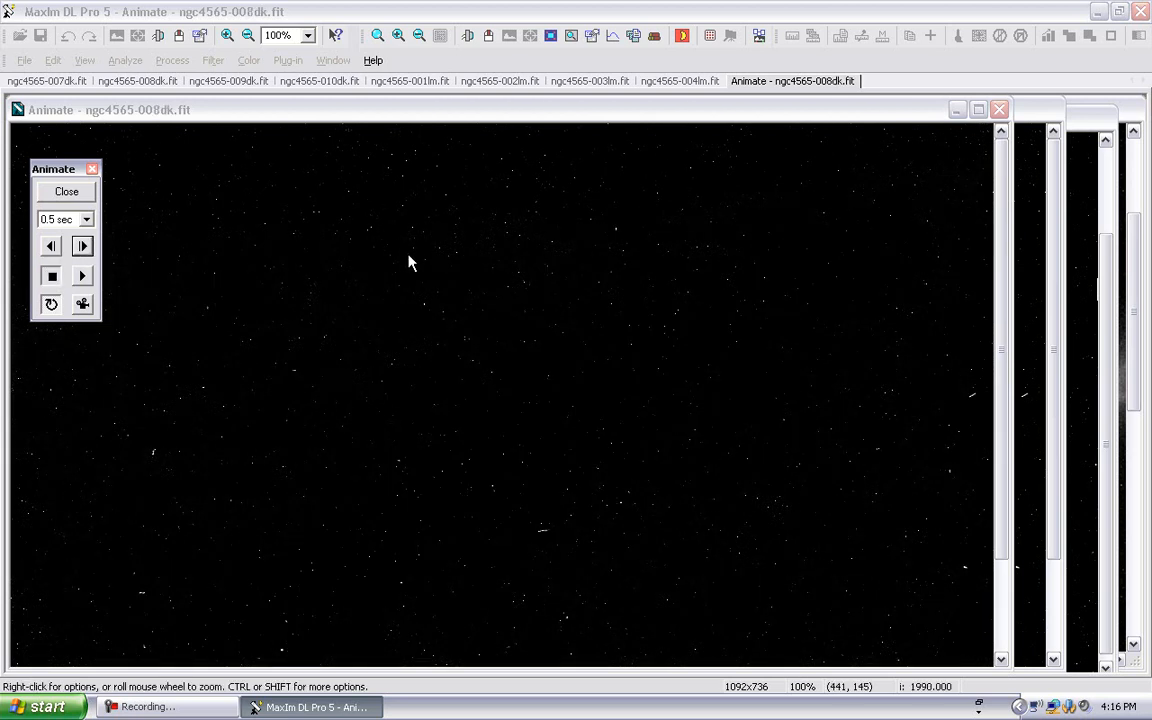
{"action": "left_click", "coordinate": [84, 248]}
{"action": "left_click", "coordinate": [84, 248]}
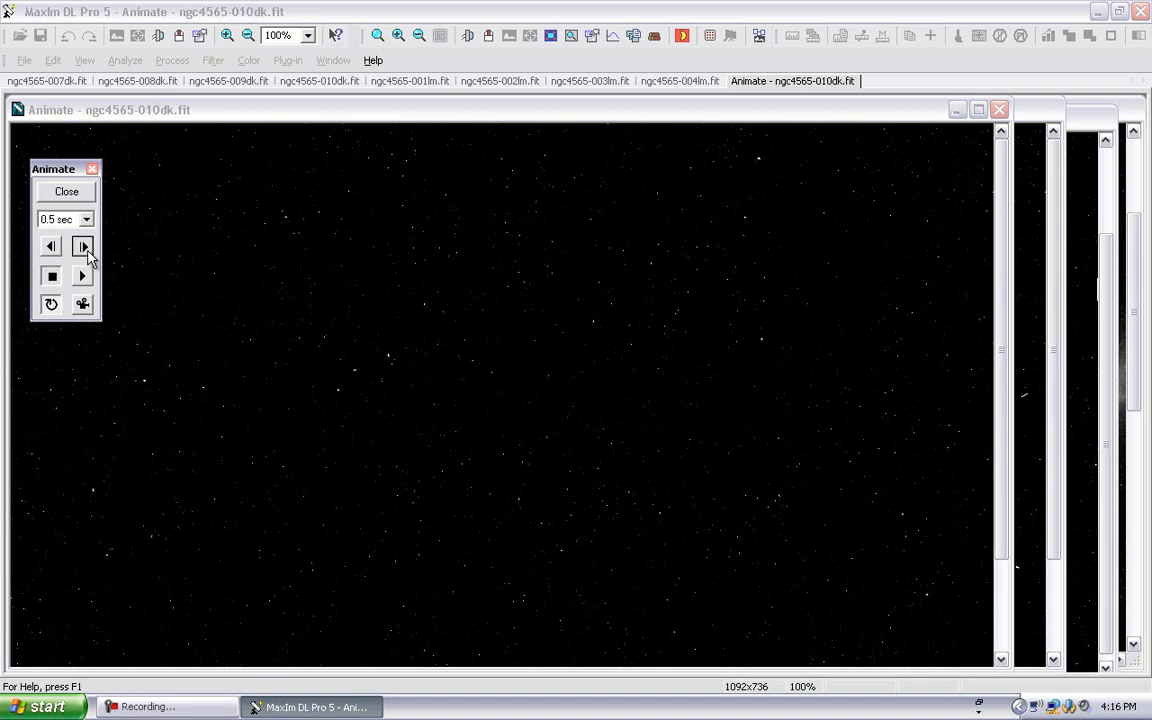
{"action": "left_click", "coordinate": [84, 248]}
{"action": "left_click", "coordinate": [84, 248]}
{"action": "left_click", "coordinate": [84, 248]}
{"action": "left_click", "coordinate": [84, 248]}
{"action": "left_click", "coordinate": [84, 248]}
{"action": "left_click", "coordinate": [84, 248]}
{"action": "left_click", "coordinate": [84, 248]}
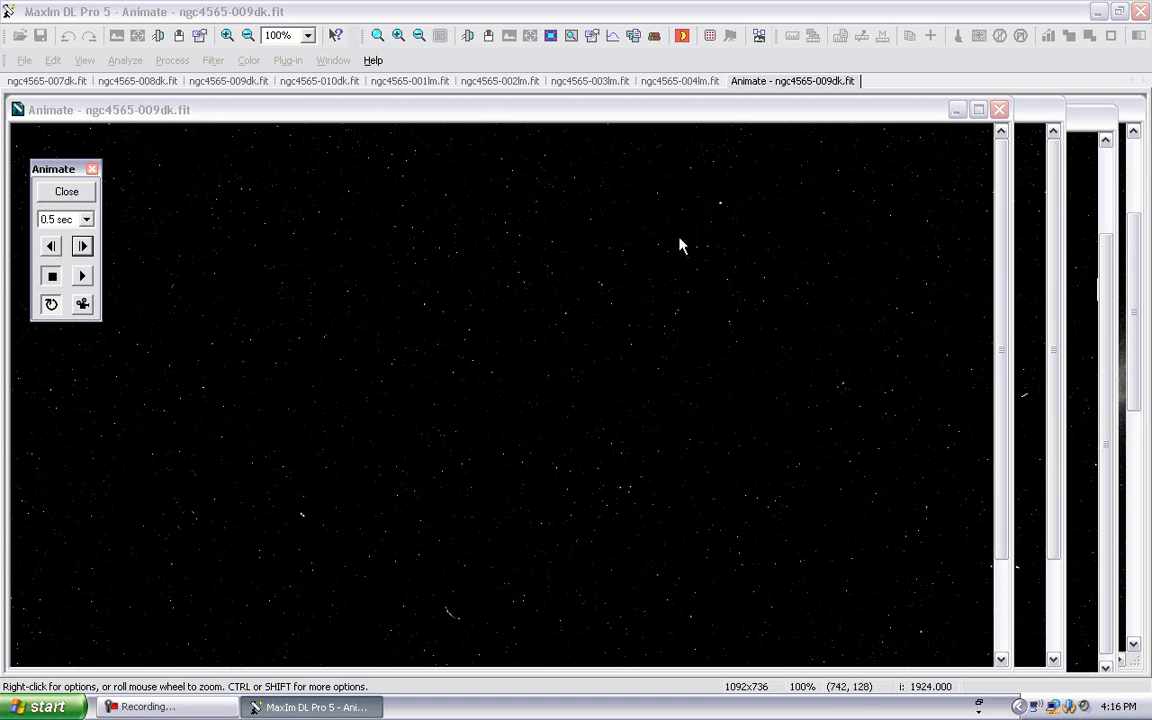
{"action": "left_click", "coordinate": [84, 280]}
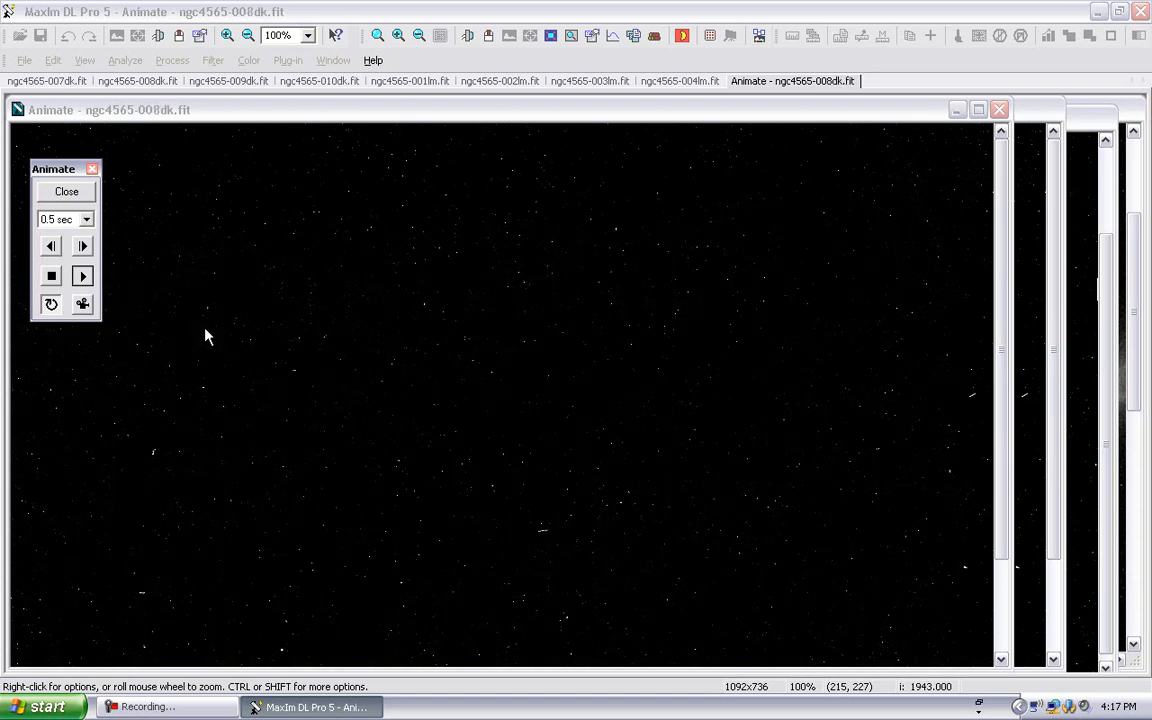
{"action": "left_click", "coordinate": [66, 193]}
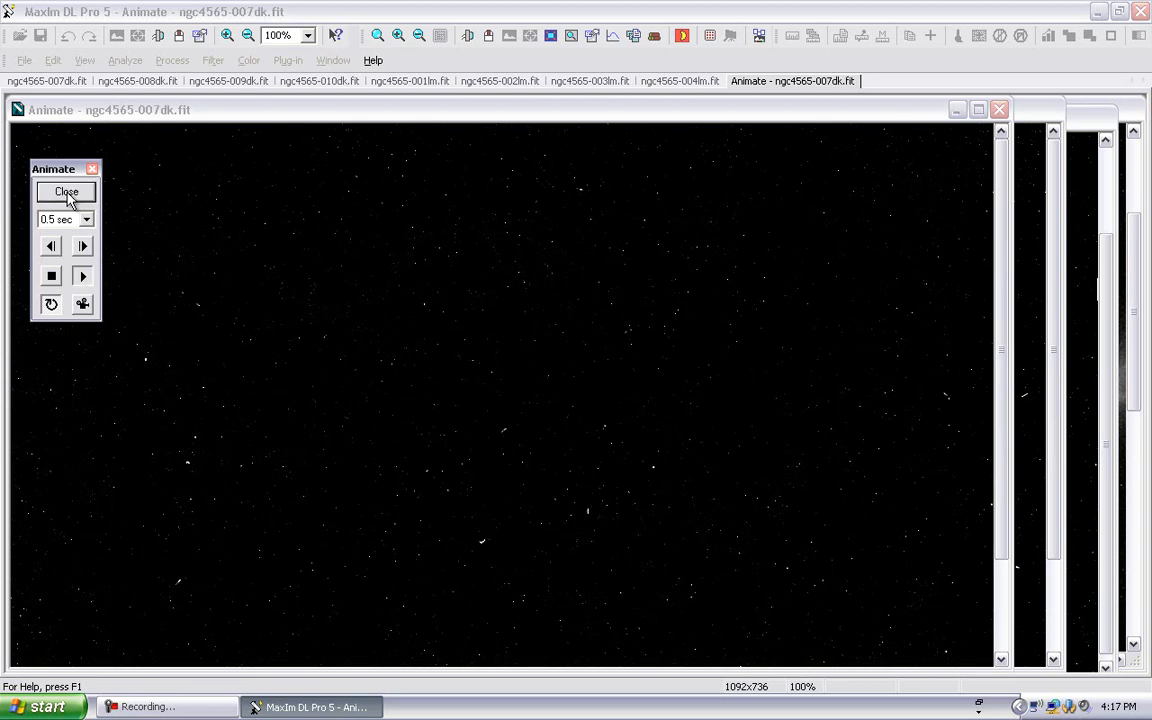
Step: Subtract dark frame ngc4565-008dk.fit from light frame ngc4565-004lm.fit using Pixel Math, with 100% scale factors and an added constant of 0
{"action": "left_click", "coordinate": [247, 37]}
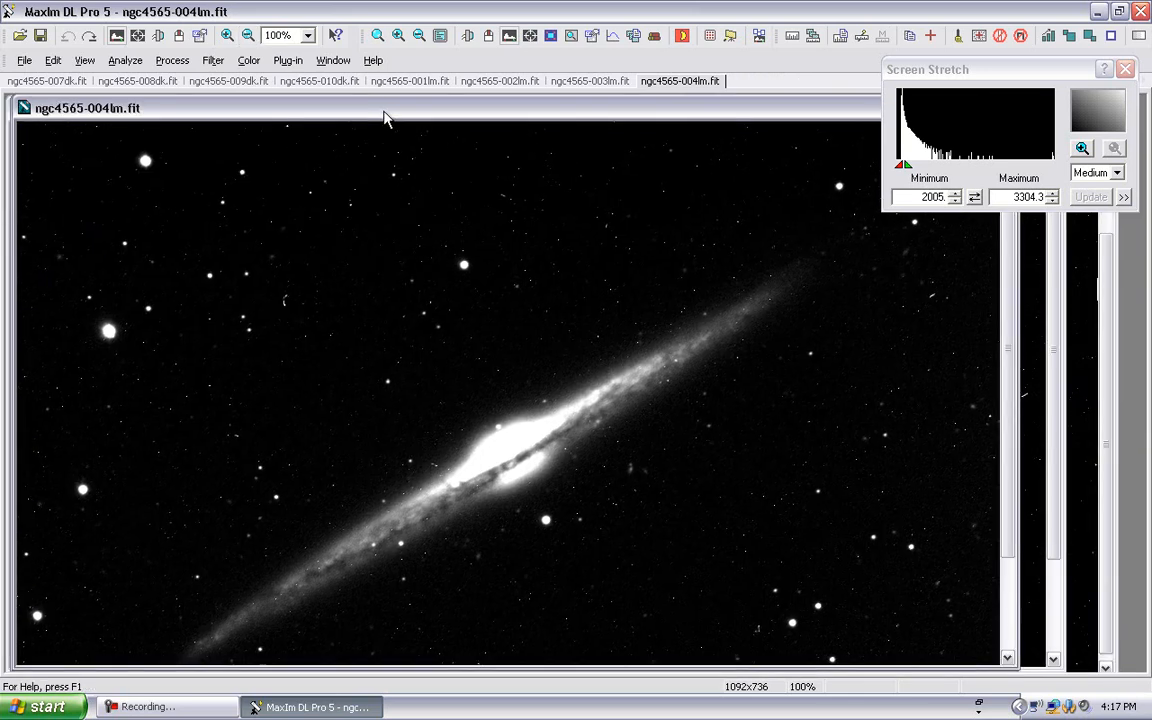
{"action": "left_click_drag", "start_coordinate": [384, 113], "coordinate": [253, 127]}
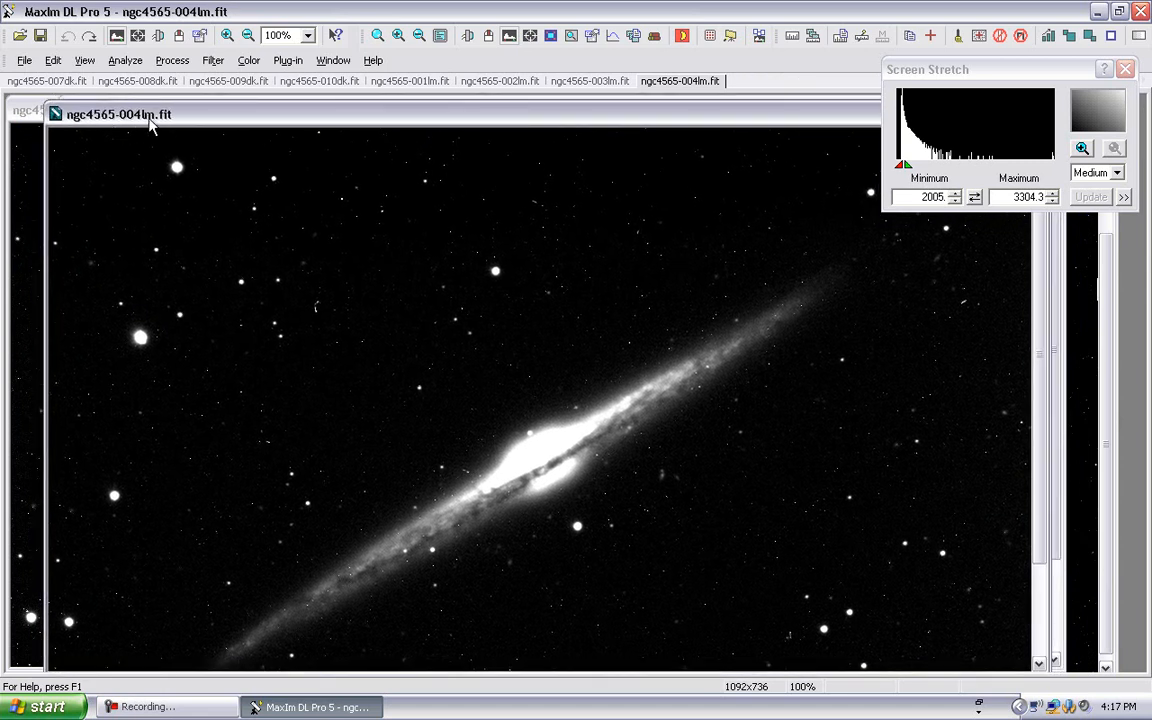
{"action": "left_click", "coordinate": [172, 60]}
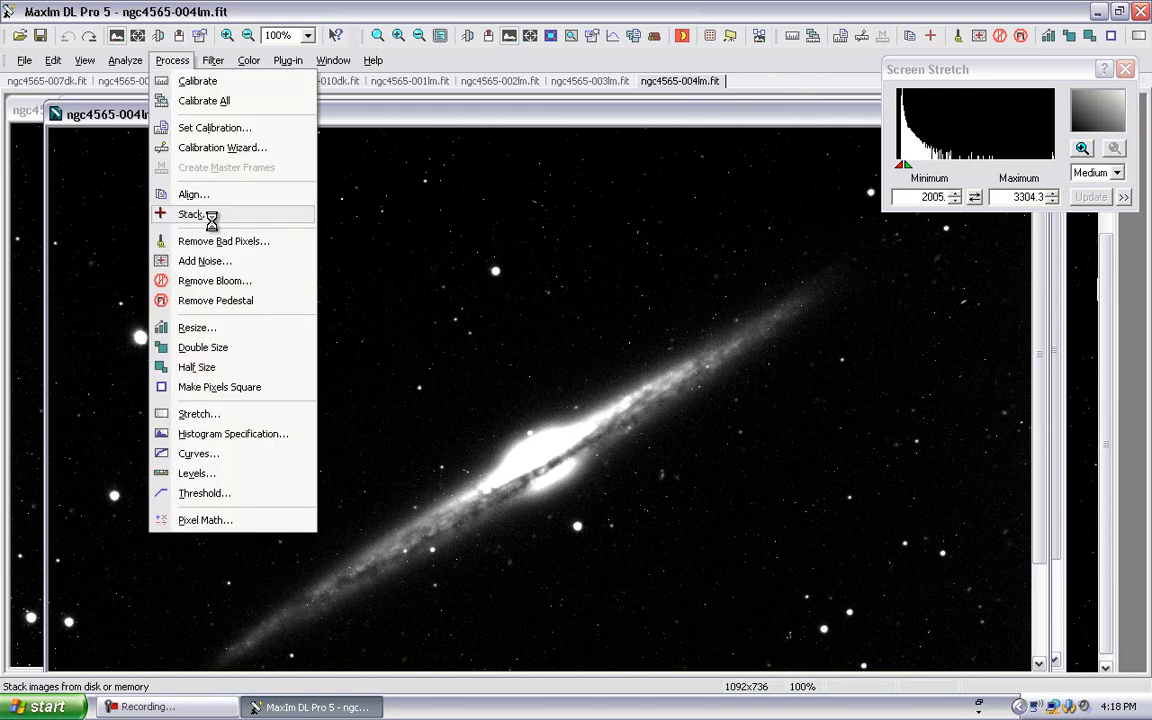
{"action": "left_click", "coordinate": [203, 519]}
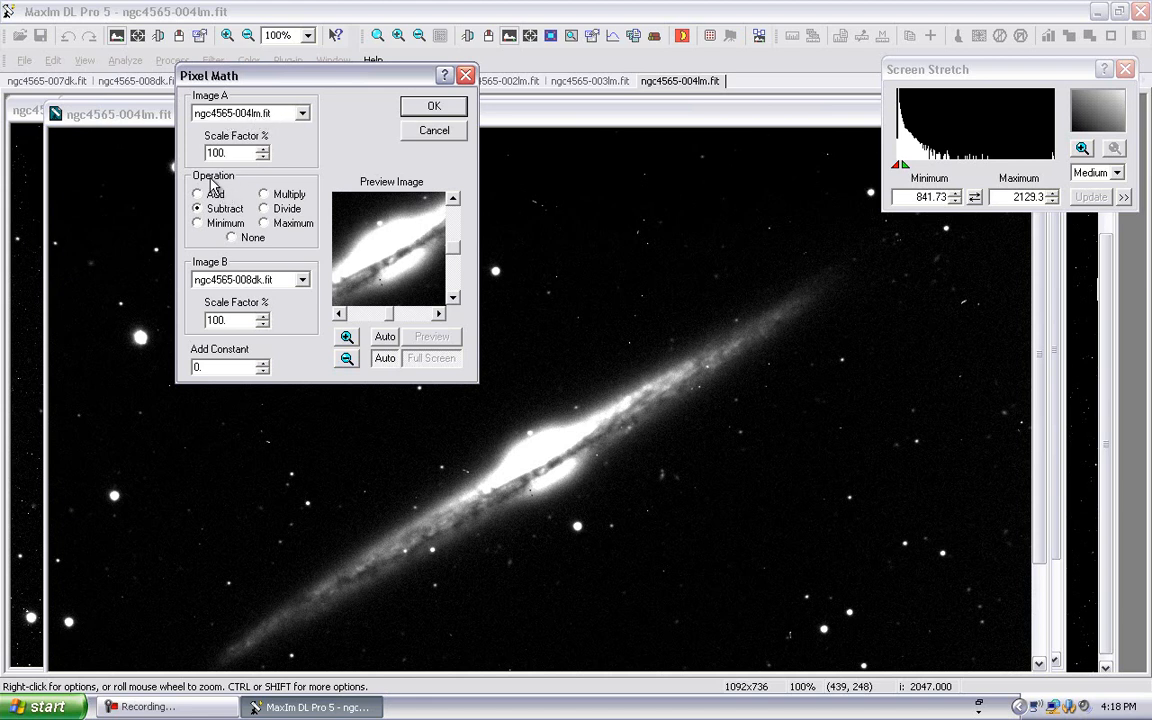
{"action": "left_click", "coordinate": [302, 282]}
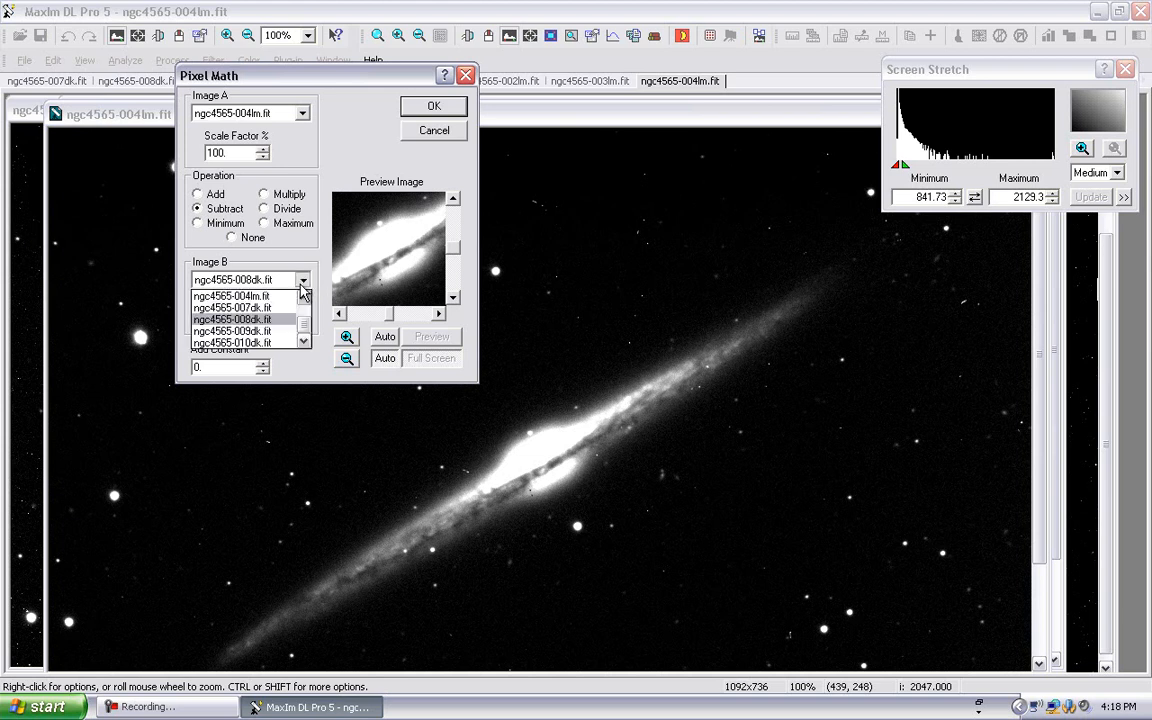
{"action": "left_click", "coordinate": [250, 321]}
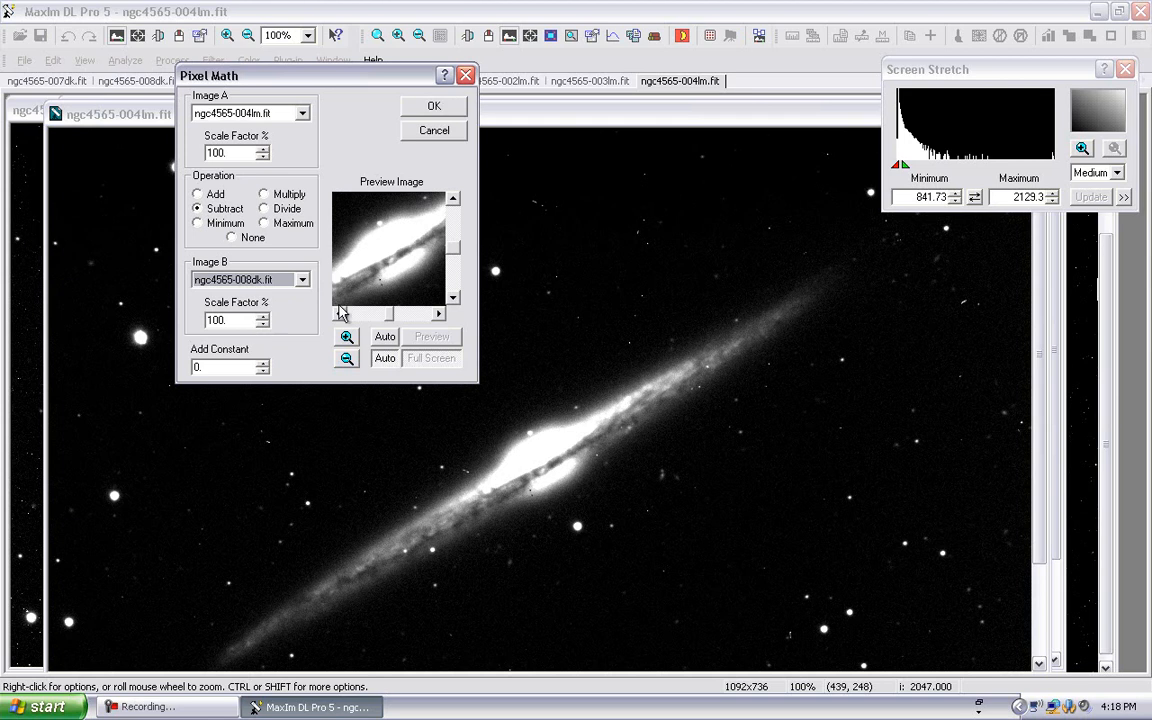
{"action": "left_click", "coordinate": [412, 110]}
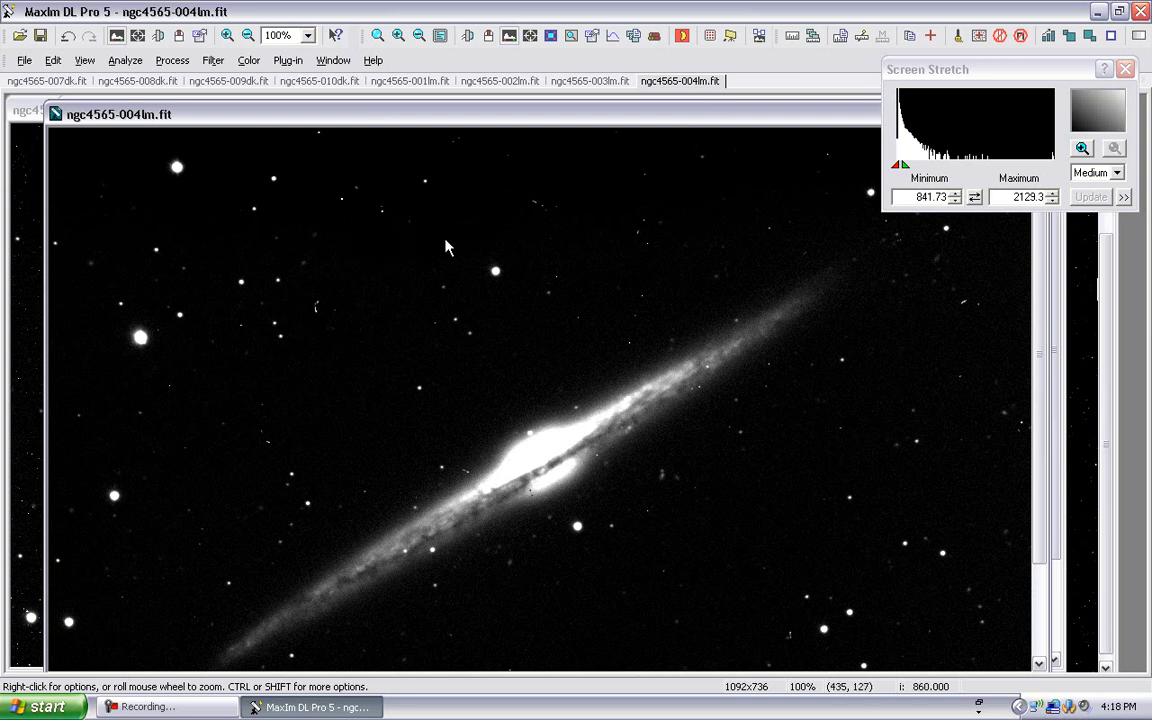
Step: Compare ngc4565-004lm.fit before and after dark subtraction by repeatedly undoing and redoing the subtraction, ending with it applied
{"action": "left_click", "coordinate": [67, 36]}
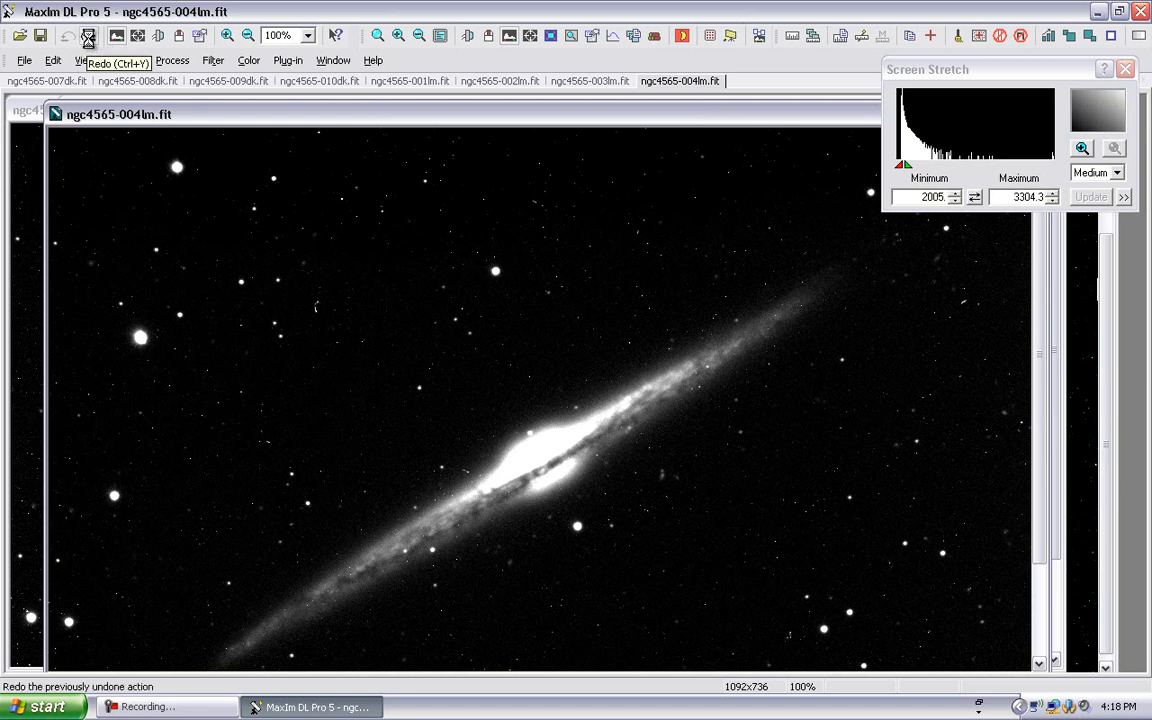
{"action": "left_click", "coordinate": [89, 38]}
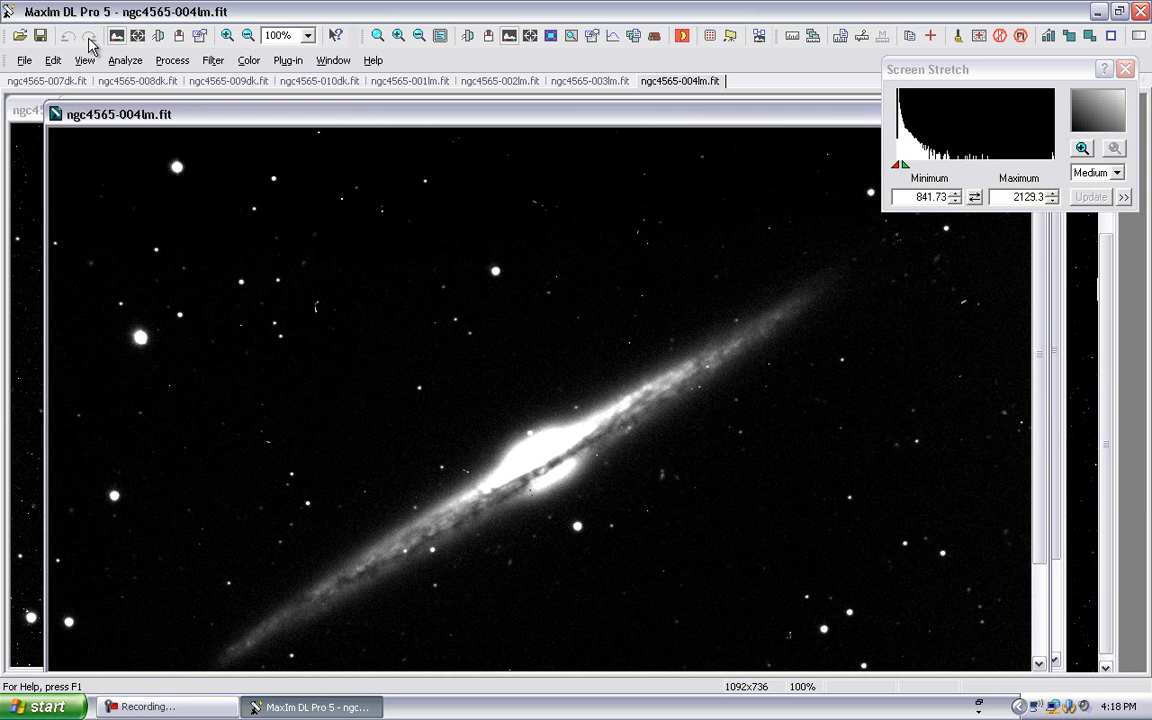
{"action": "left_click", "coordinate": [67, 40]}
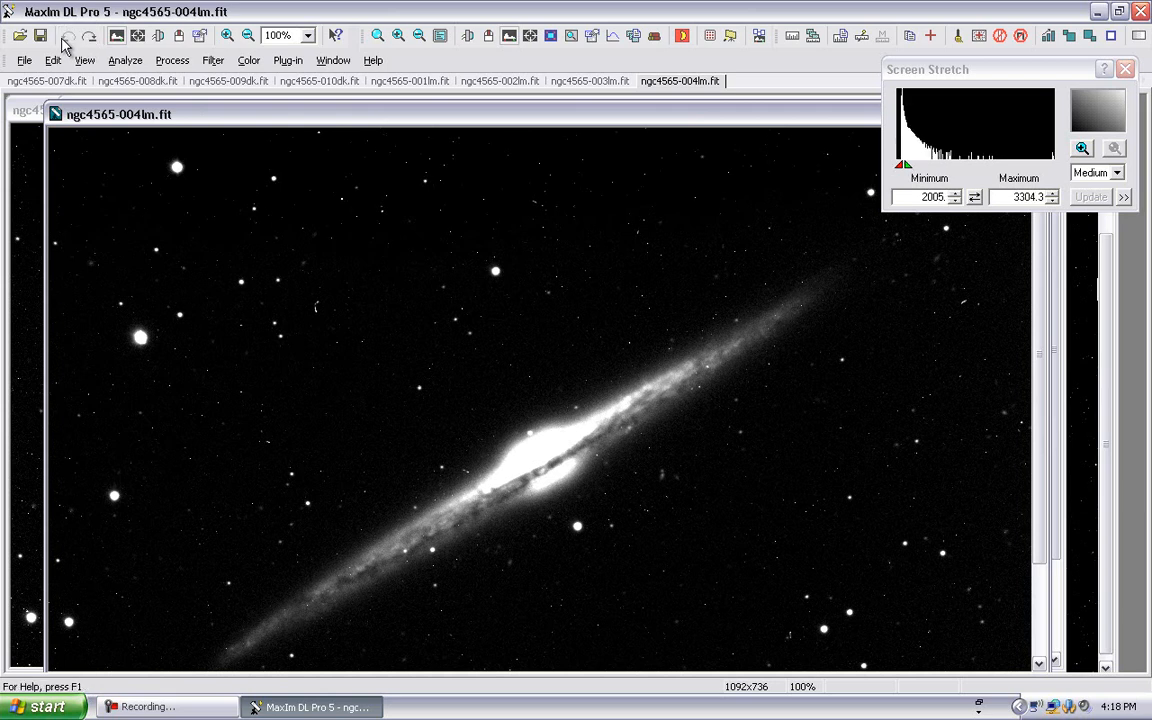
{"action": "left_click", "coordinate": [87, 39]}
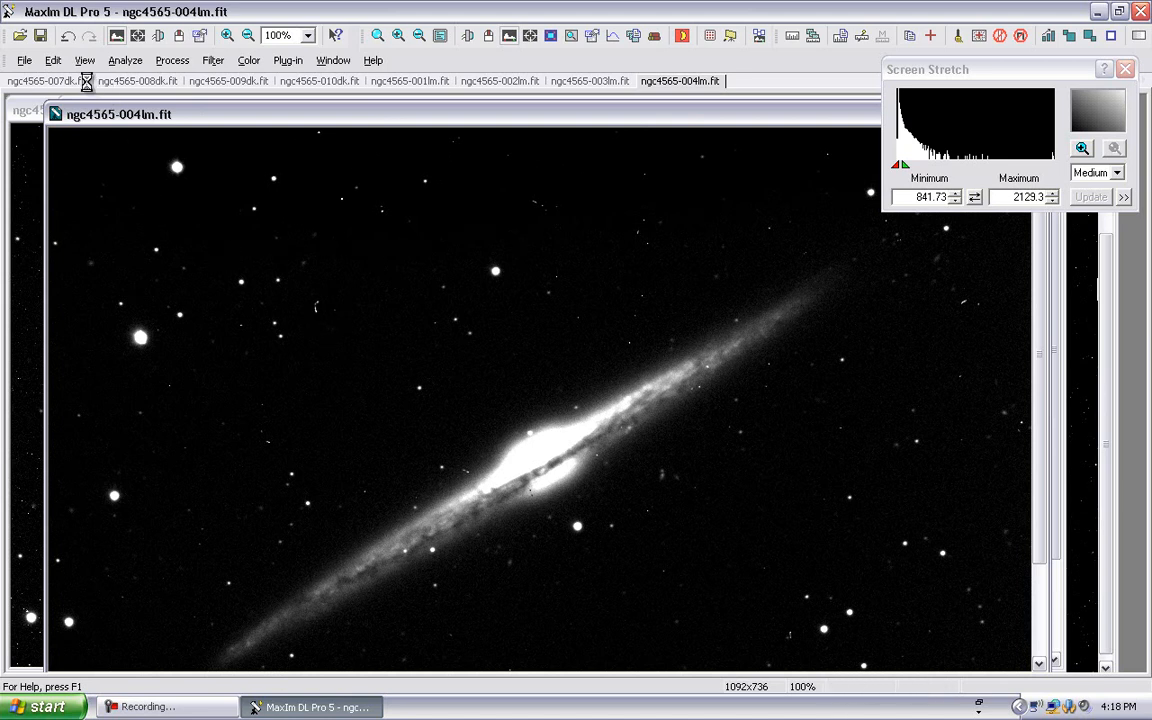
{"action": "left_click", "coordinate": [66, 38]}
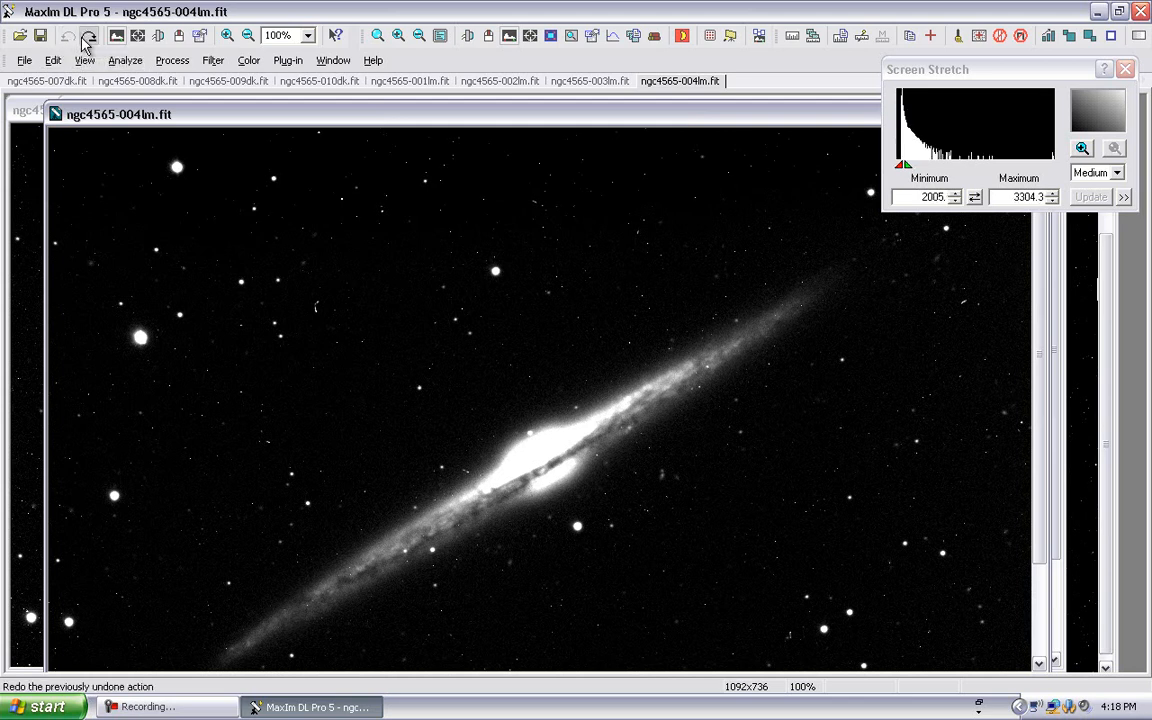
{"action": "left_click", "coordinate": [86, 40]}
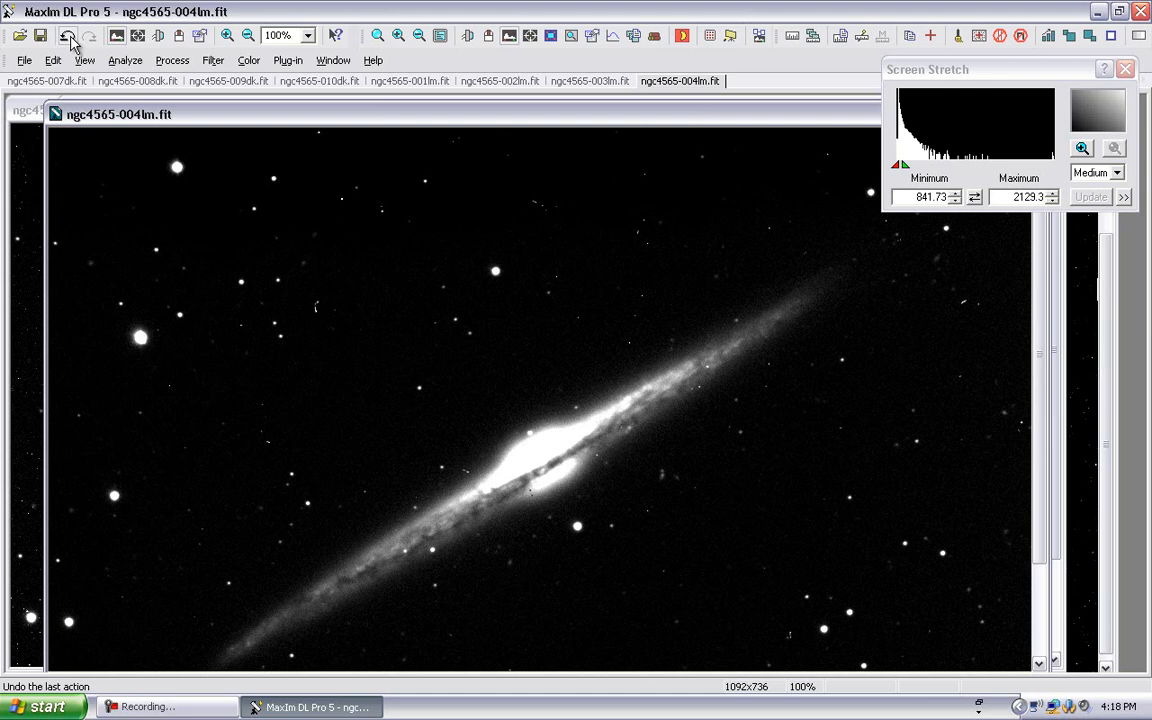
{"action": "left_click", "coordinate": [68, 38]}
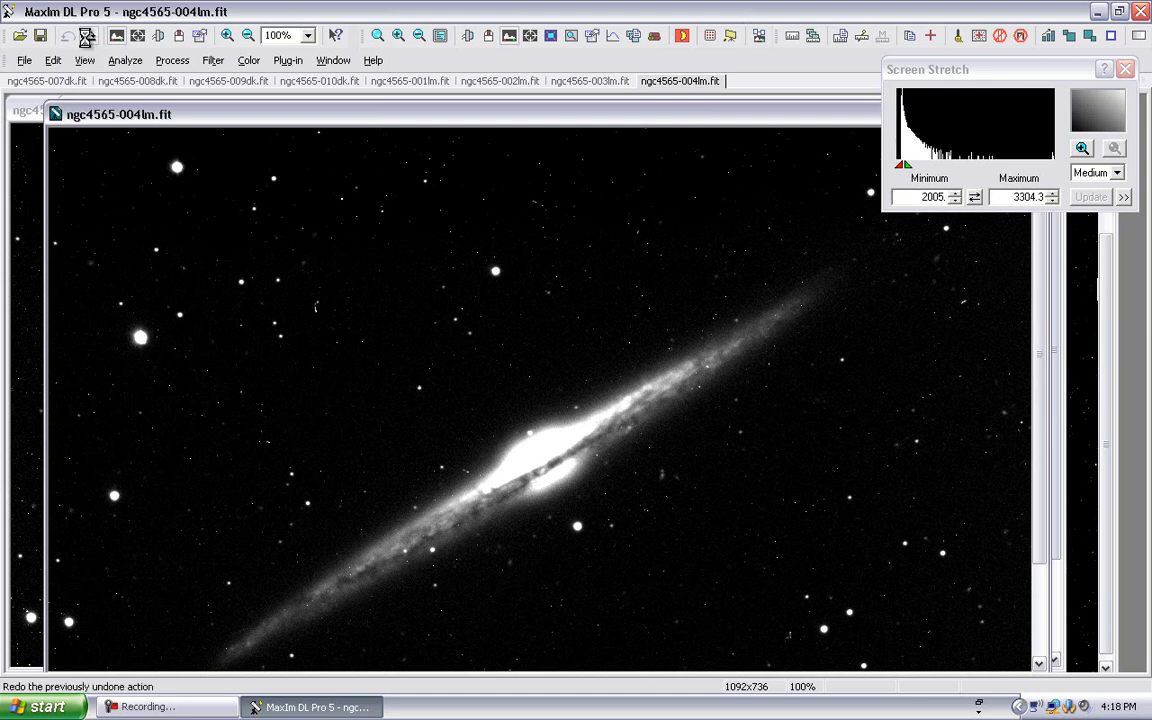
{"action": "left_click", "coordinate": [88, 38]}
{"action": "left_click", "coordinate": [68, 38]}
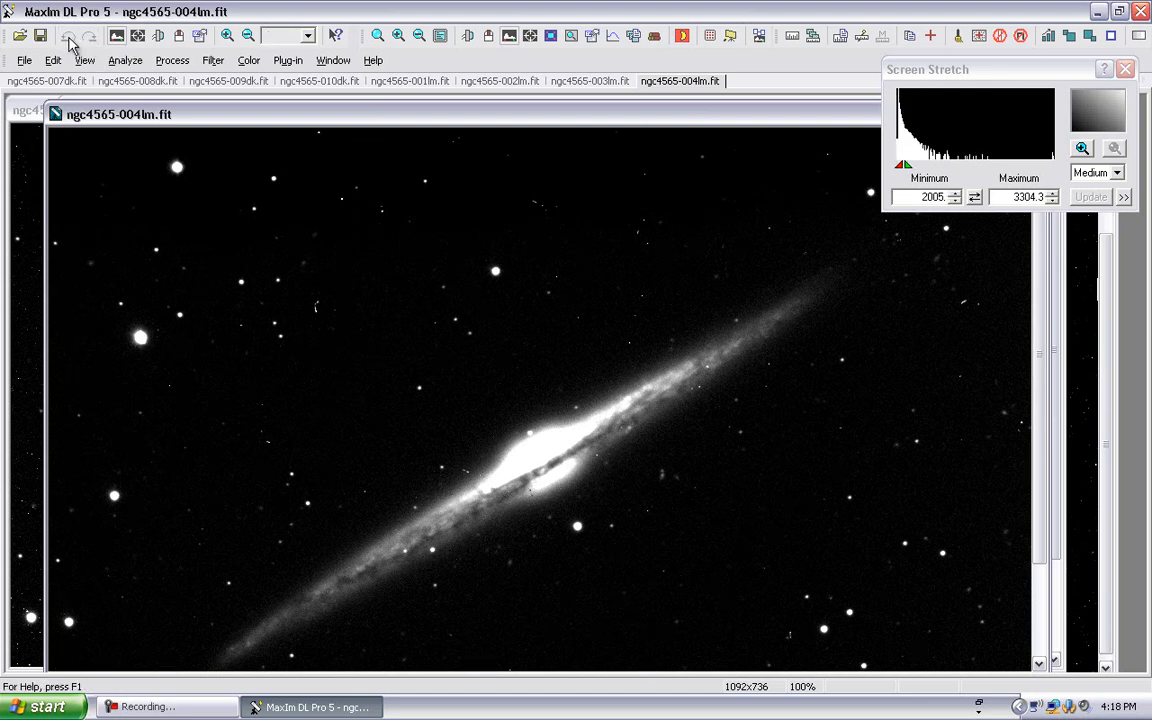
{"action": "left_click", "coordinate": [88, 38]}
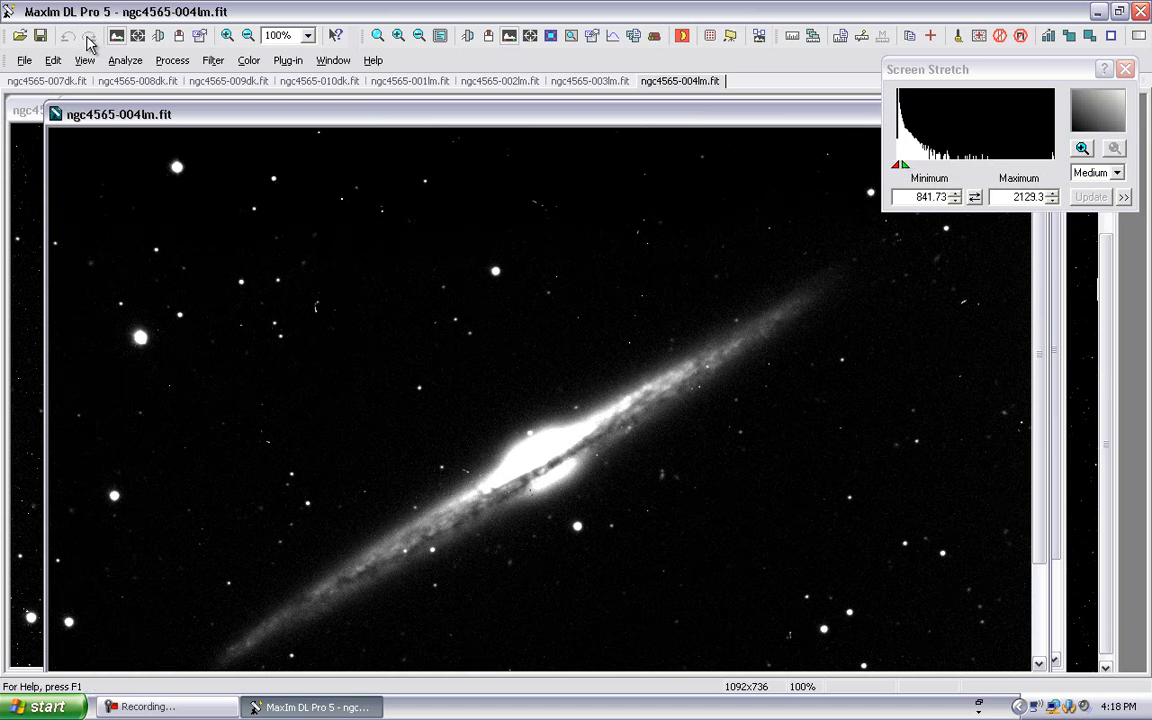
{"action": "left_click", "coordinate": [70, 38]}
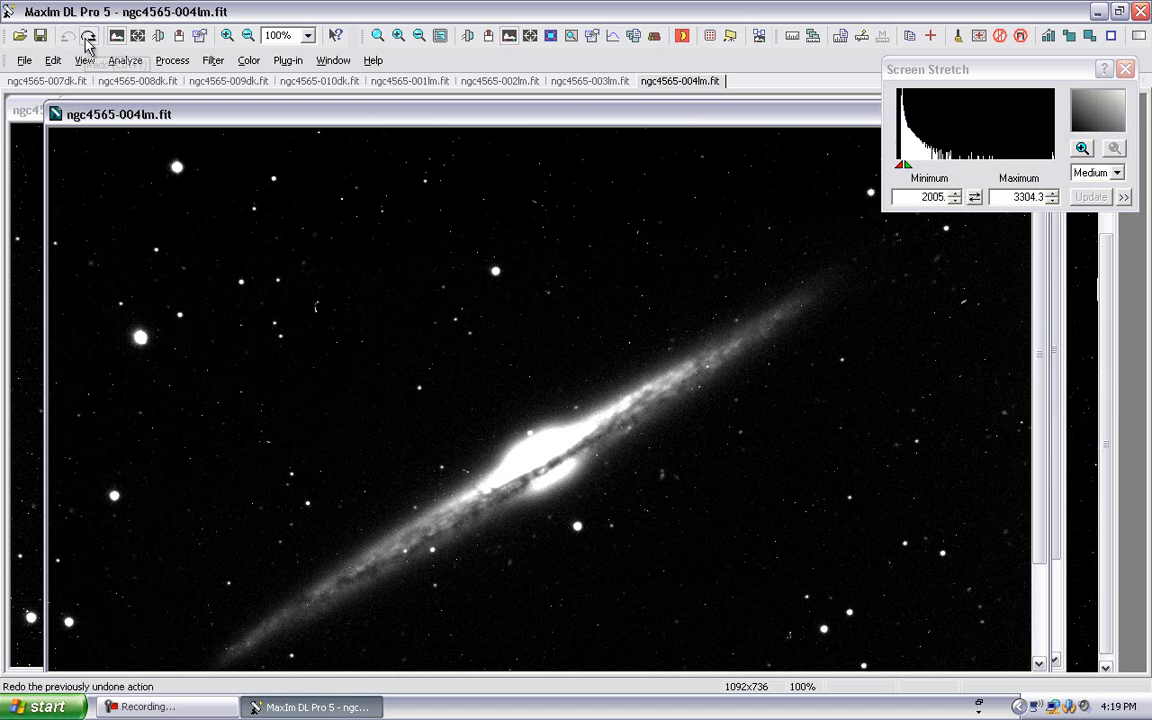
{"action": "left_click", "coordinate": [88, 38]}
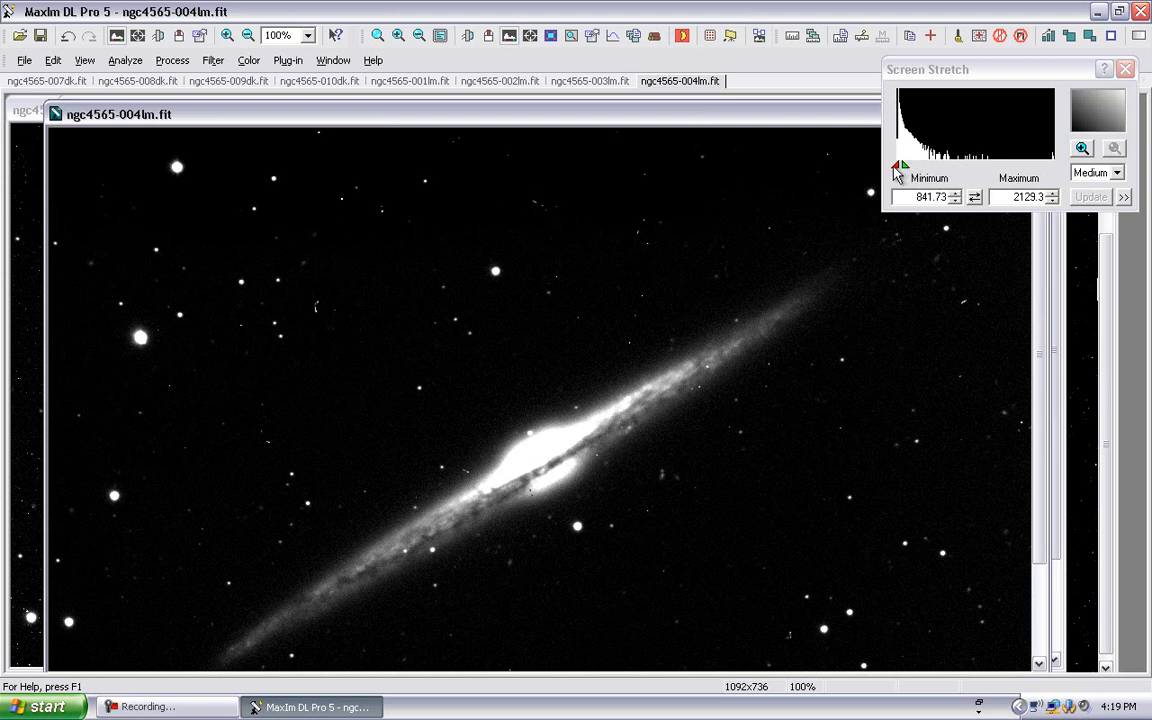
Step: Stretch the dark-subtracted ngc4565-004lm.fit manually to a minimum of about 617 and a maximum of about 1004 to bring out the background
{"action": "left_click_drag", "start_coordinate": [898, 168], "coordinate": [892, 168]}
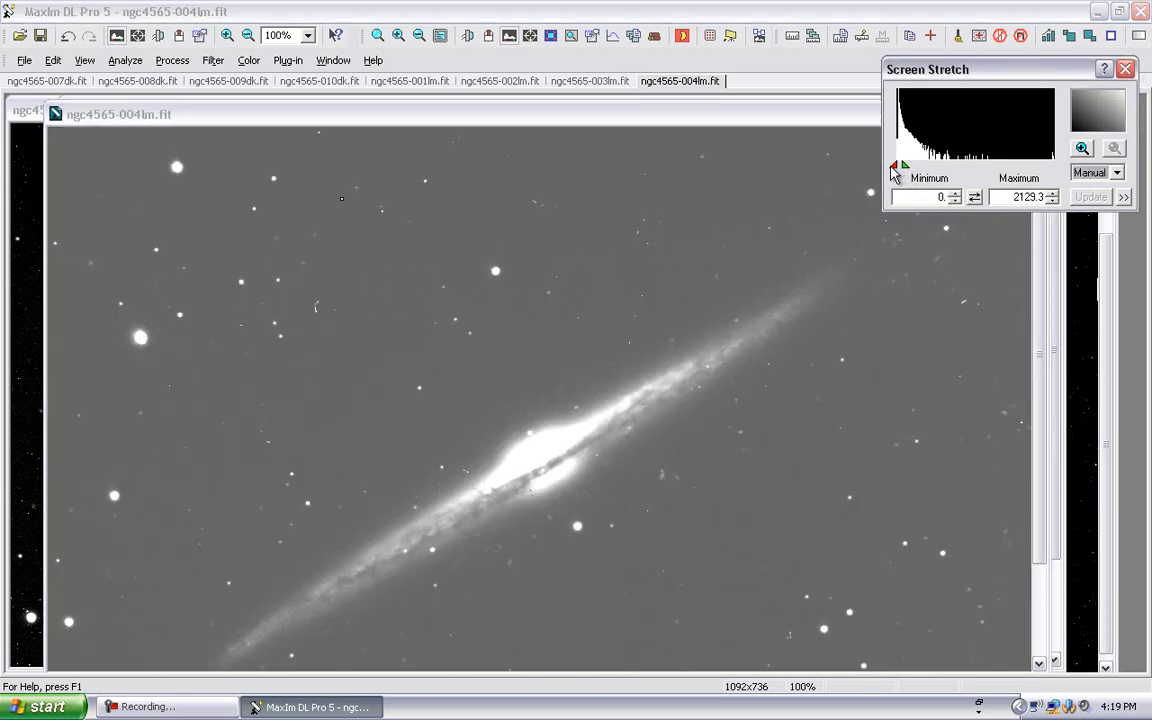
{"action": "left_click", "coordinate": [1083, 149]}
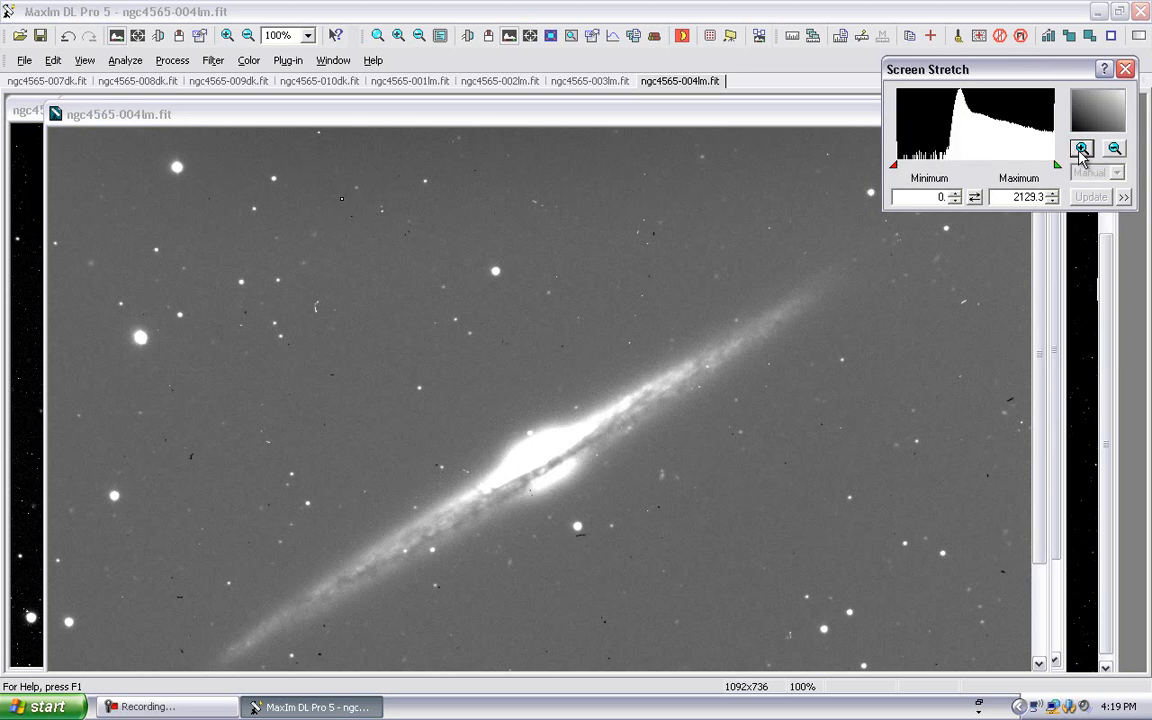
{"action": "left_click_drag", "start_coordinate": [1054, 164], "coordinate": [983, 164]}
{"action": "left_click_drag", "start_coordinate": [894, 168], "coordinate": [974, 164]}
{"action": "left_click_drag", "start_coordinate": [1038, 312], "coordinate": [1032, 409]}
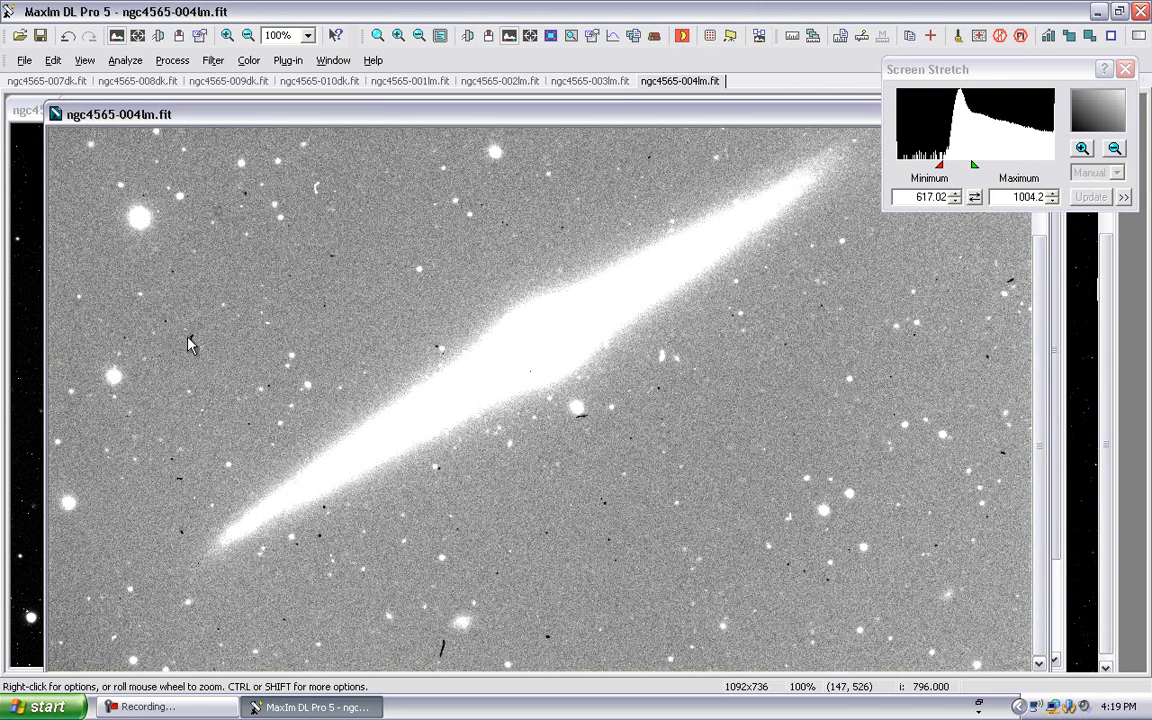
Step: Undo the dark subtraction and manually stretch the unsubtracted ngc4565-004lm.fit to a minimum of about 1846 and a maximum of about 2205
{"action": "left_click", "coordinate": [68, 38]}
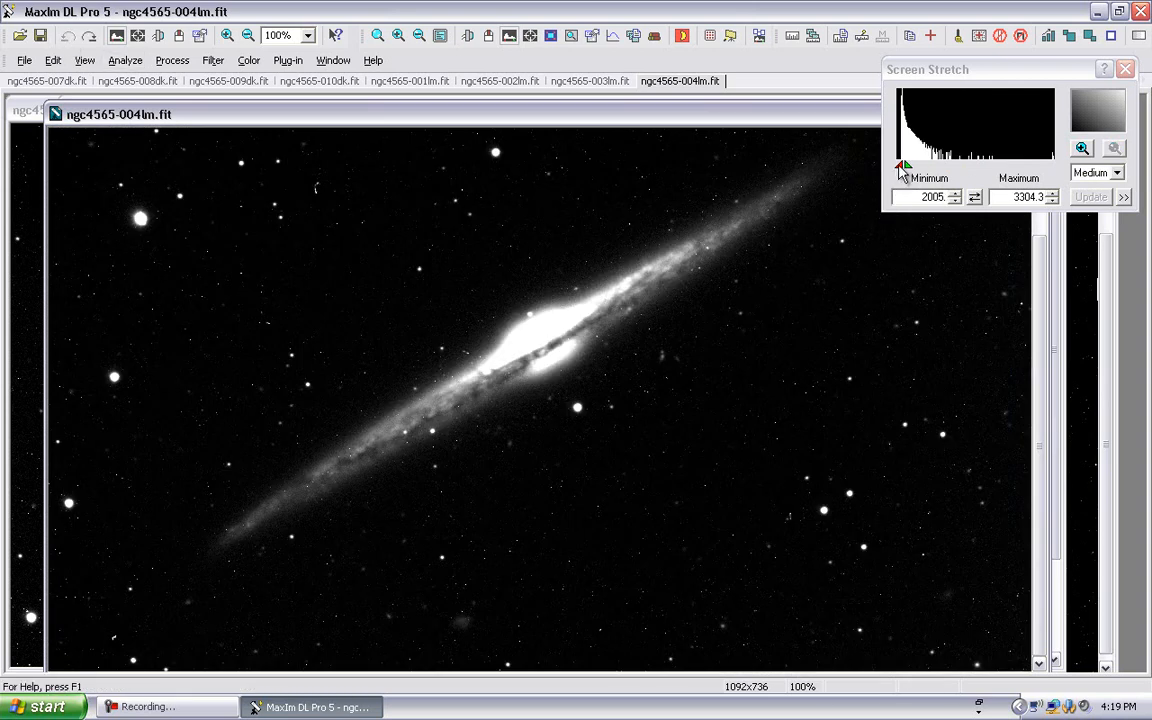
{"action": "left_click_drag", "start_coordinate": [903, 170], "coordinate": [897, 168]}
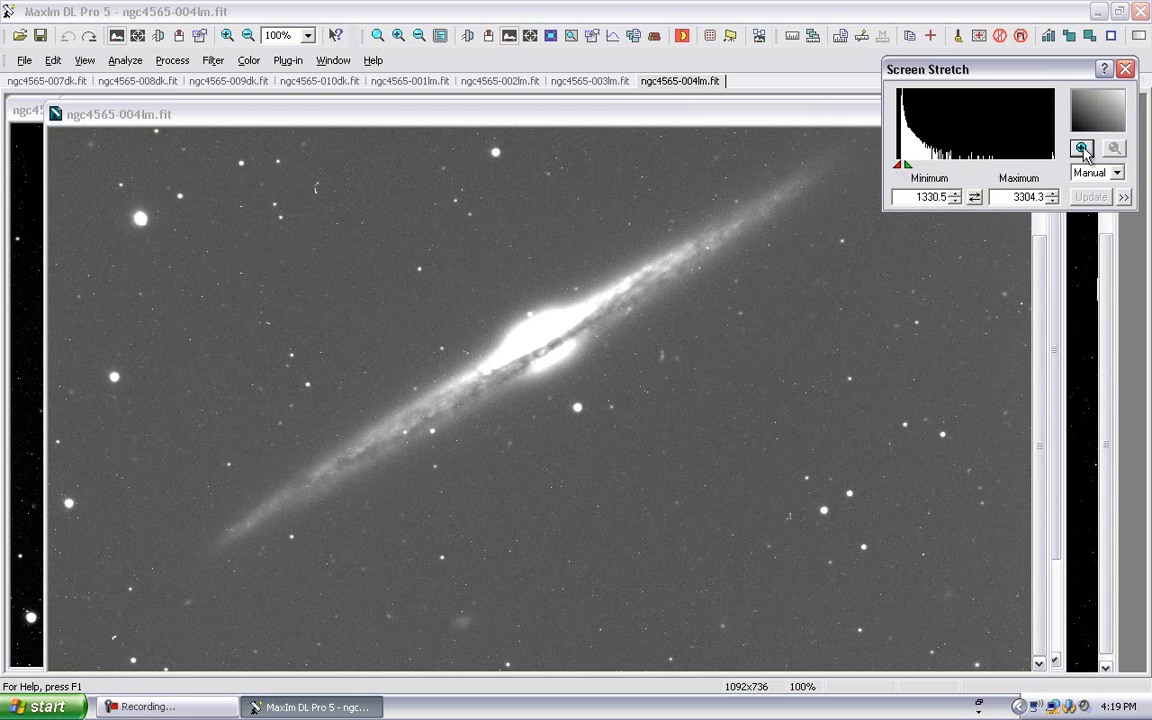
{"action": "left_click", "coordinate": [1082, 148]}
{"action": "left_click_drag", "start_coordinate": [1005, 168], "coordinate": [977, 165]}
{"action": "left_click_drag", "start_coordinate": [893, 165], "coordinate": [970, 166]}
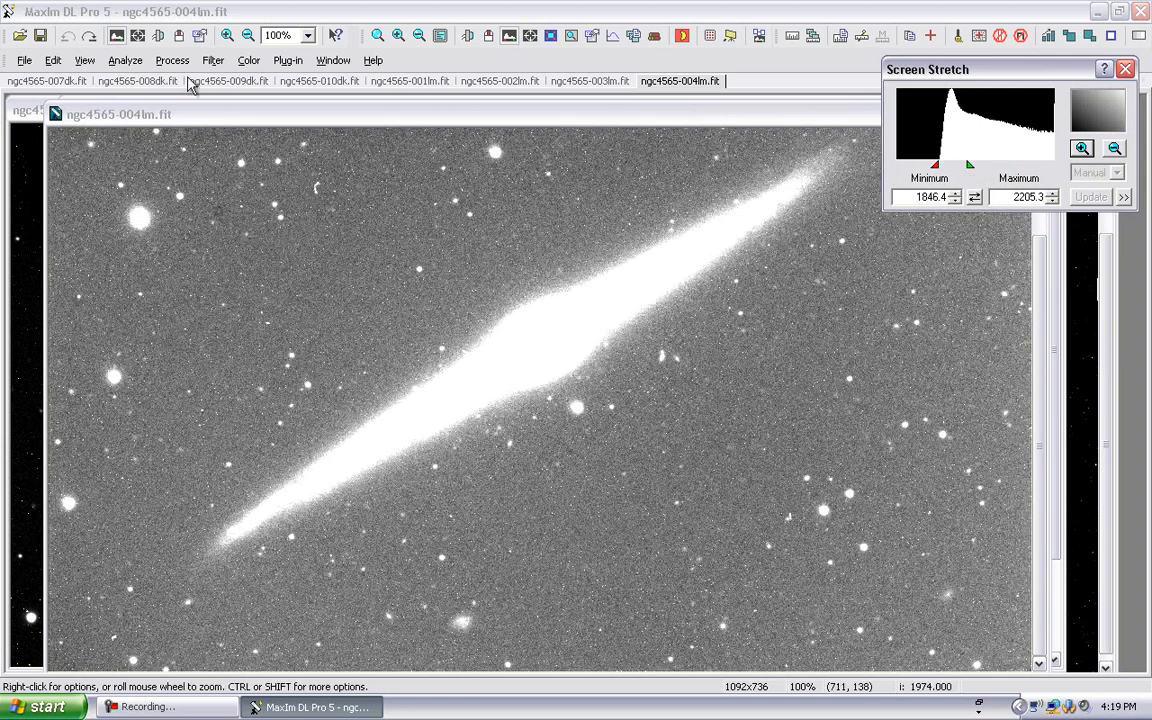
Step: Redo the dark subtraction and compare the background noise of both stretched versions by alternating undo and redo, ending with the subtraction applied
{"action": "left_click", "coordinate": [90, 40]}
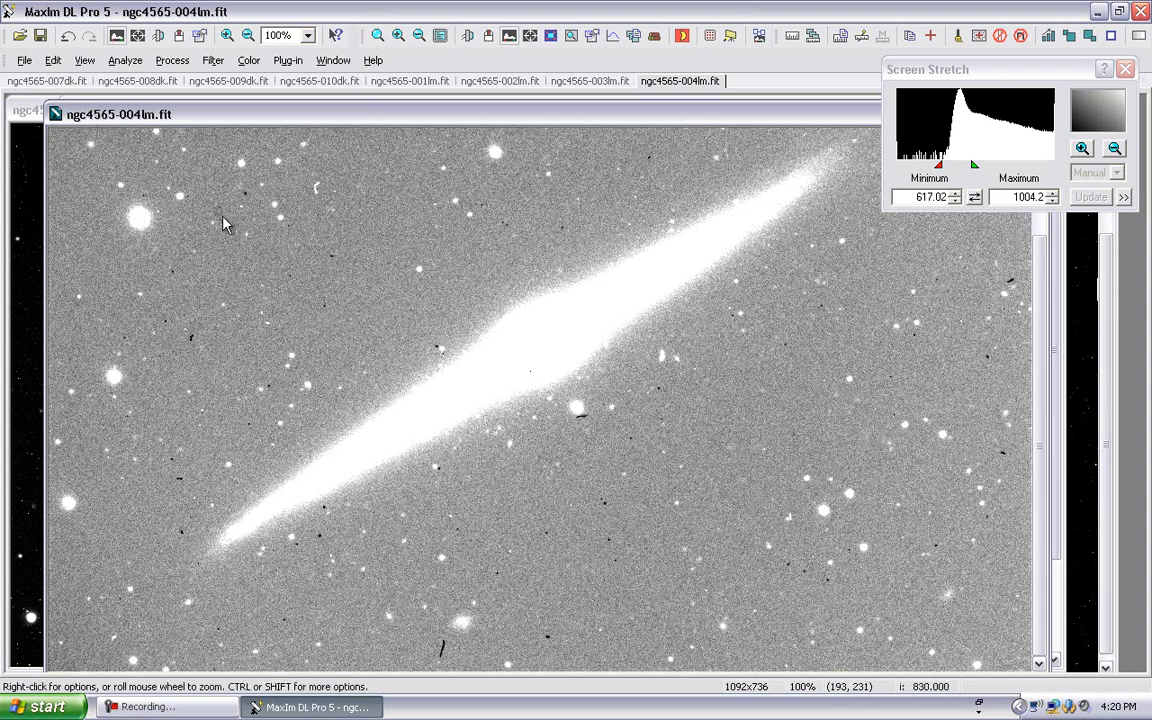
{"action": "left_click", "coordinate": [68, 38]}
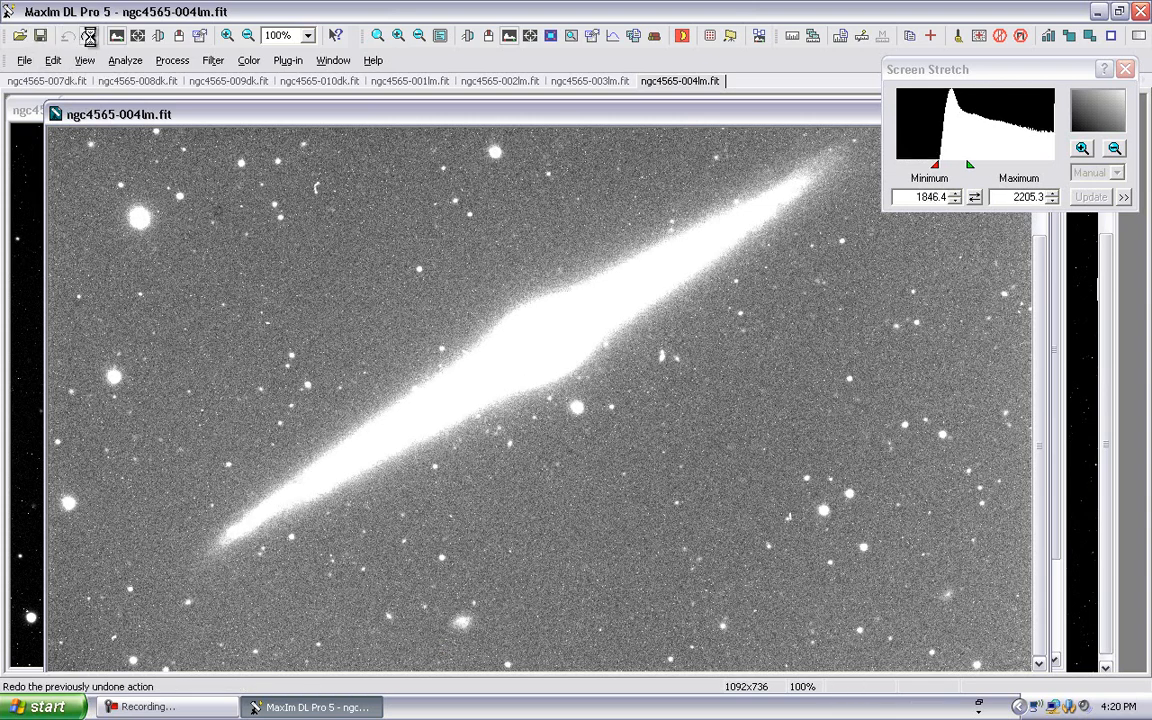
{"action": "left_click", "coordinate": [88, 37]}
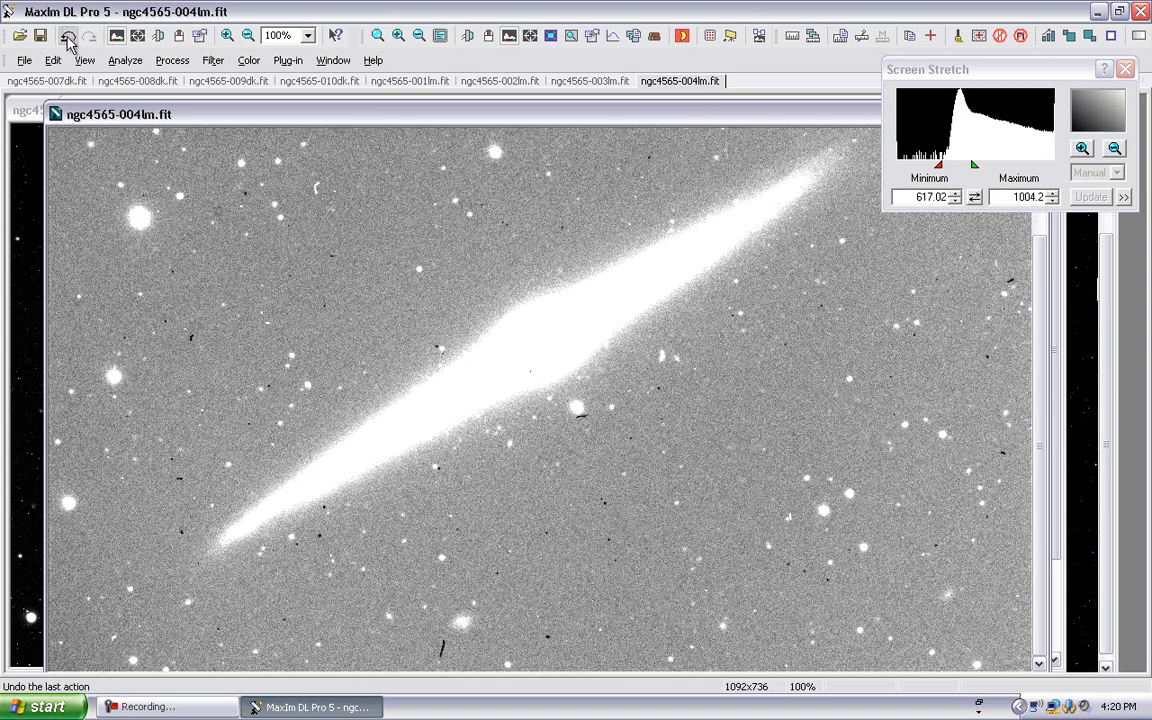
{"action": "left_click", "coordinate": [67, 37]}
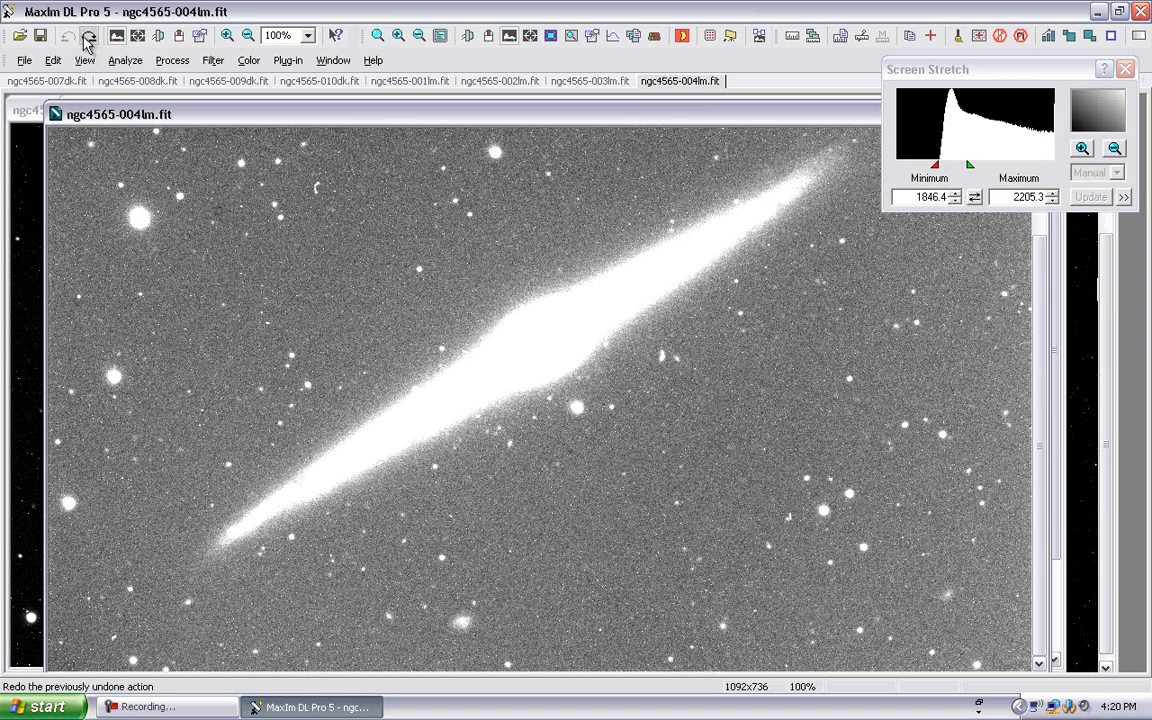
{"action": "left_click", "coordinate": [88, 37]}
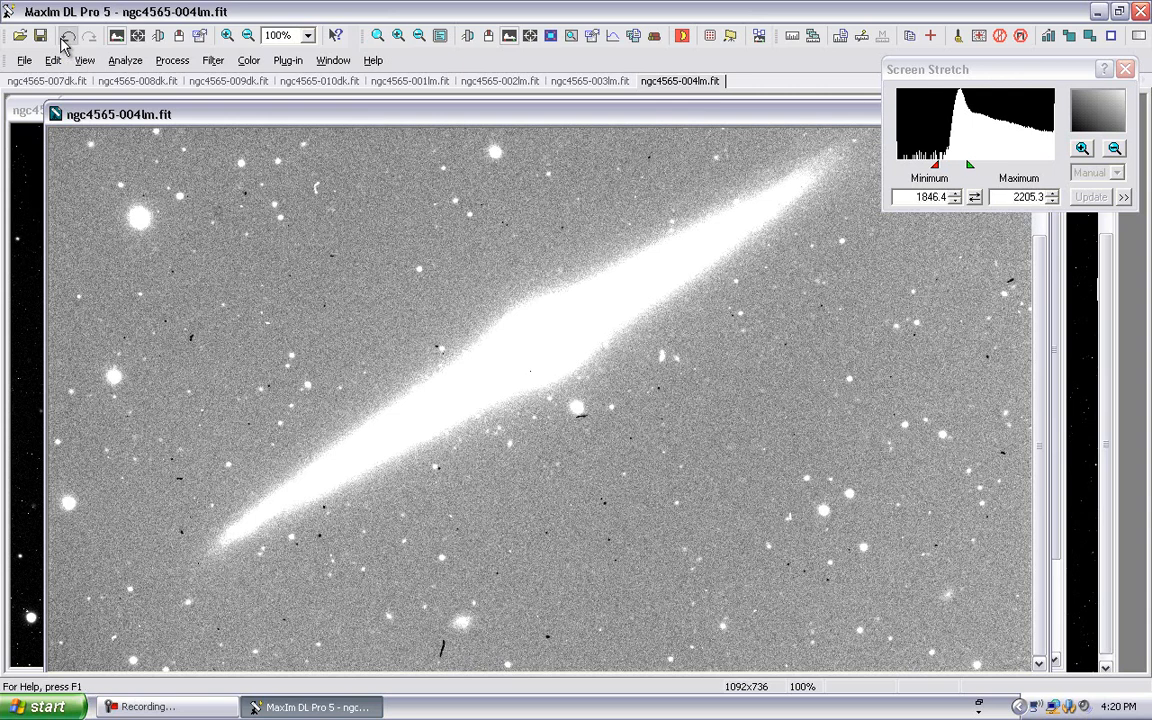
{"action": "left_click", "coordinate": [66, 37]}
{"action": "left_click", "coordinate": [87, 38]}
{"action": "left_click", "coordinate": [67, 38]}
{"action": "left_click", "coordinate": [88, 38]}
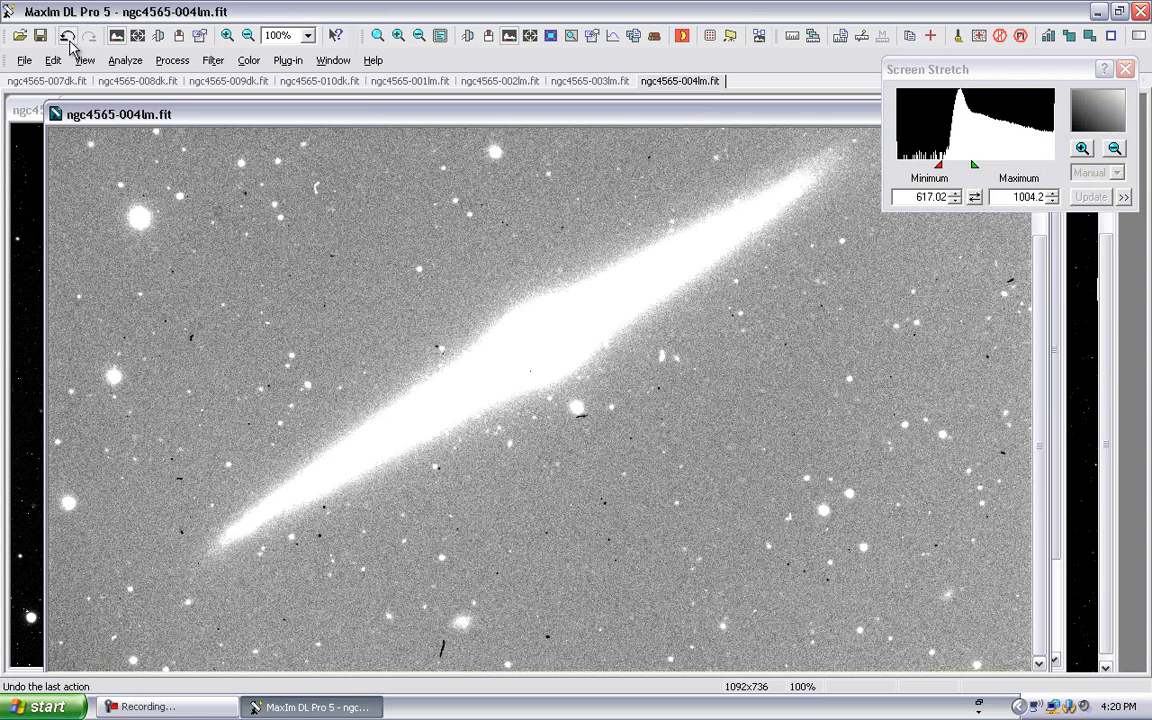
{"action": "left_click", "coordinate": [68, 40]}
{"action": "left_click", "coordinate": [89, 40]}
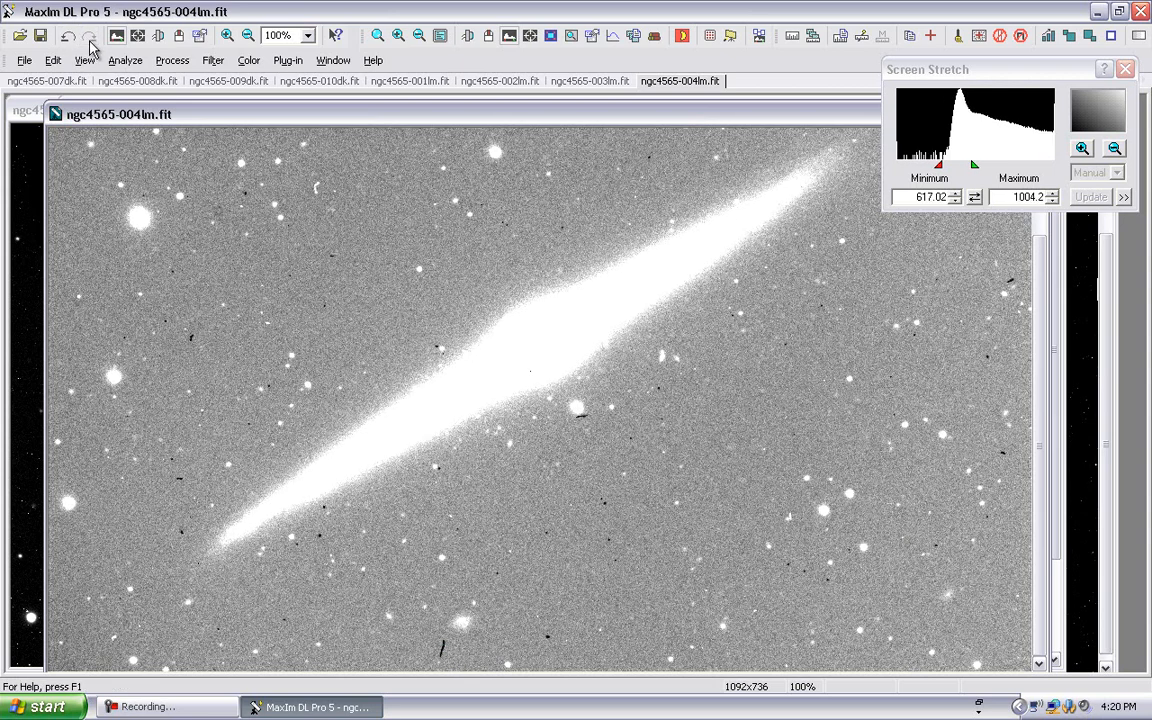
{"action": "left_click", "coordinate": [68, 40]}
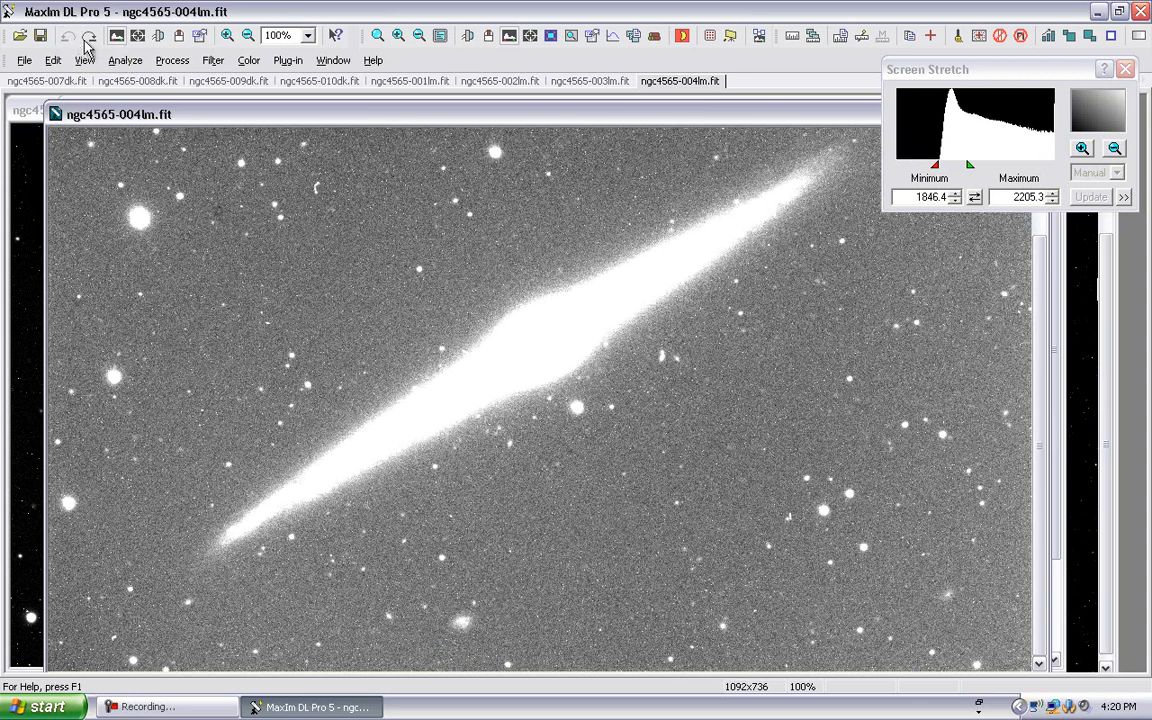
{"action": "left_click", "coordinate": [89, 40]}
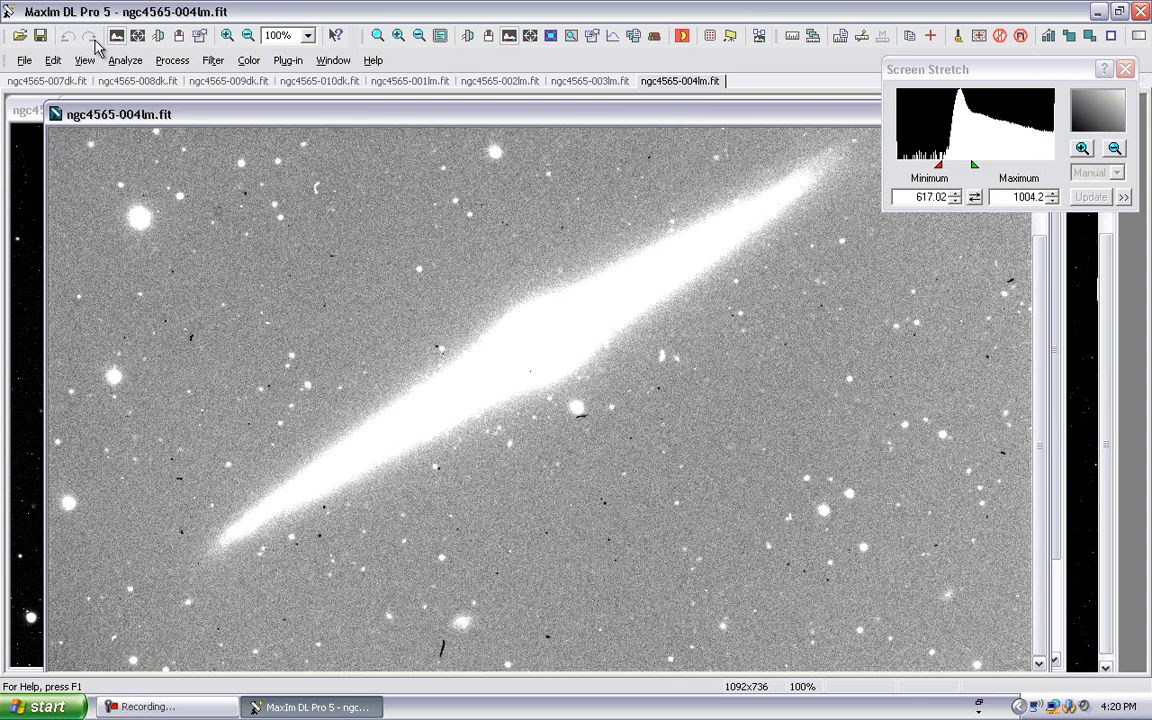